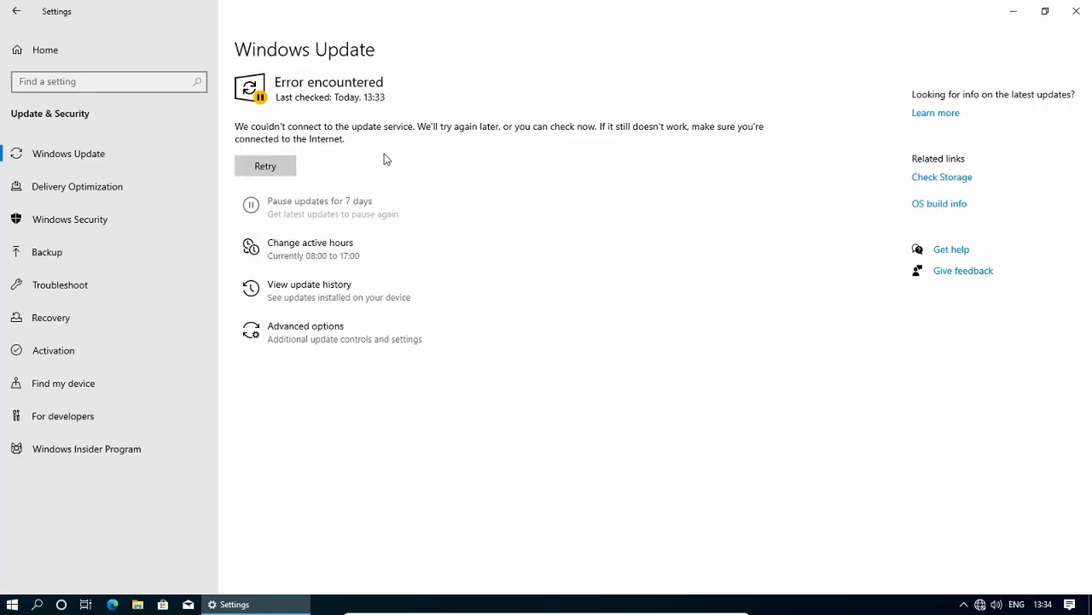
# Step: Retry the Windows Update check and close the Settings window
pyautogui.click(270, 169)
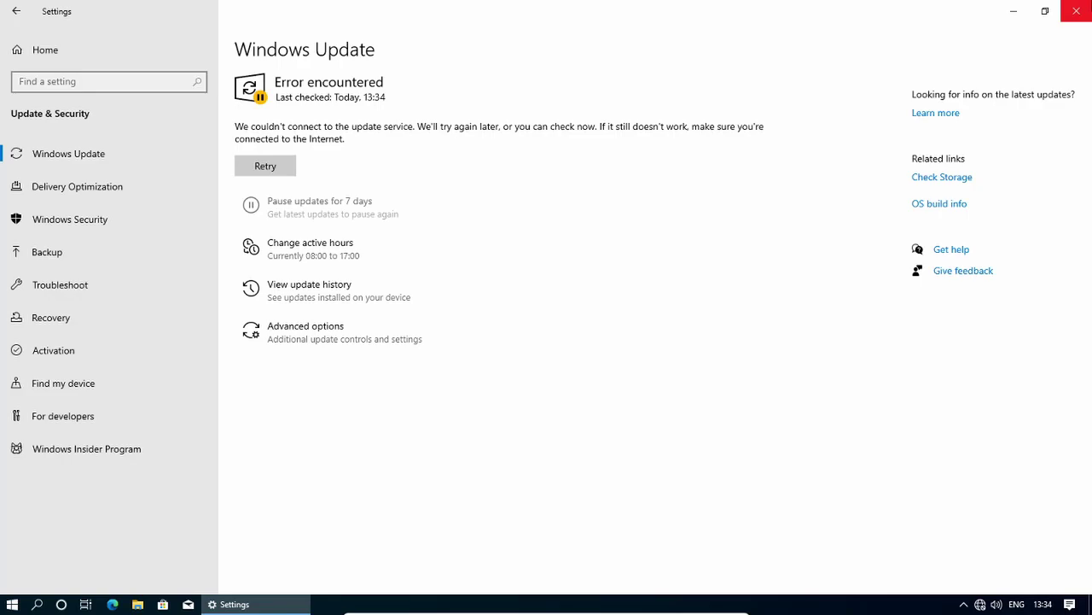
pyautogui.click(1076, 10)
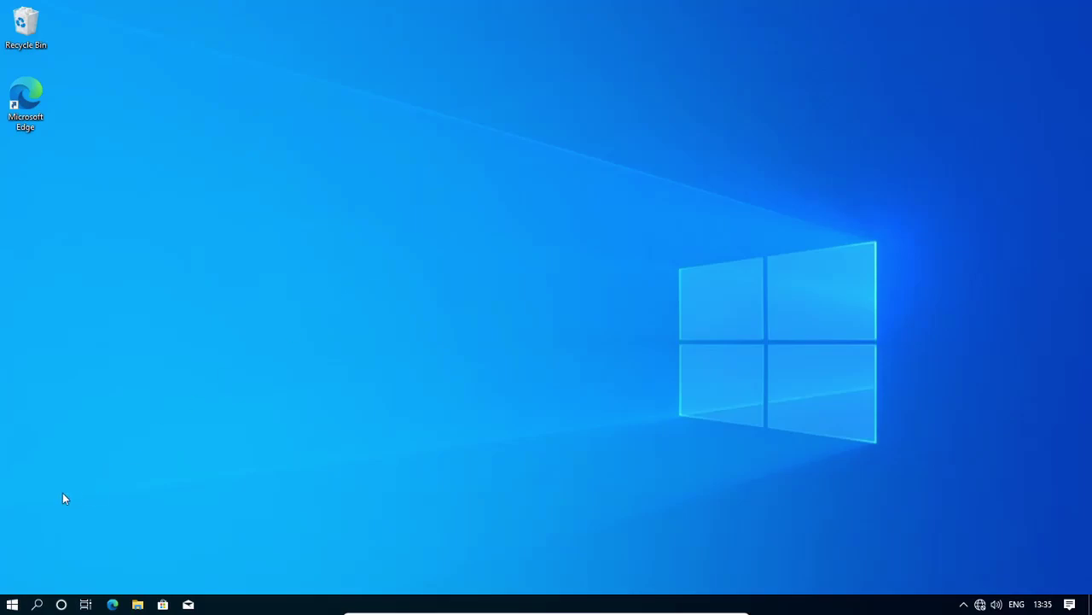
# Step: Find and open the Services console, and maximize its window
pyautogui.click(12, 605)
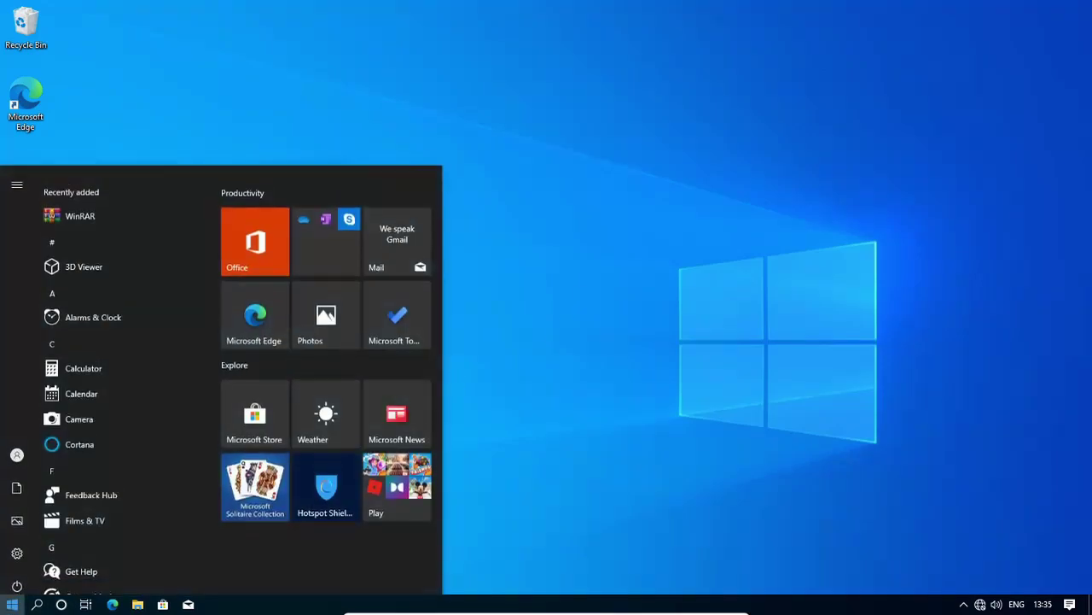
pyautogui.write('servi')
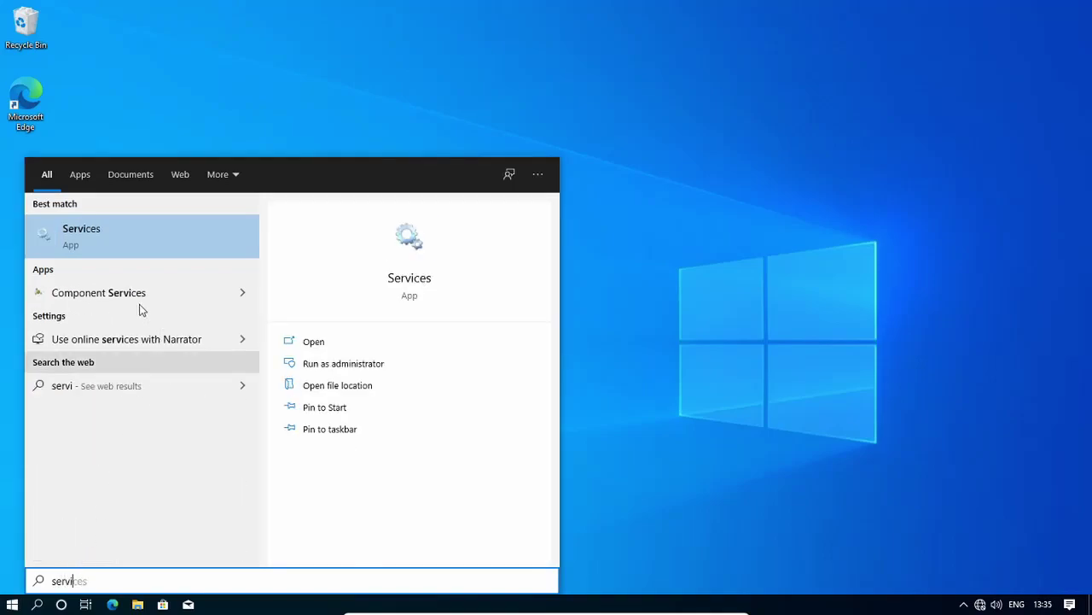
pyautogui.click(90, 232)
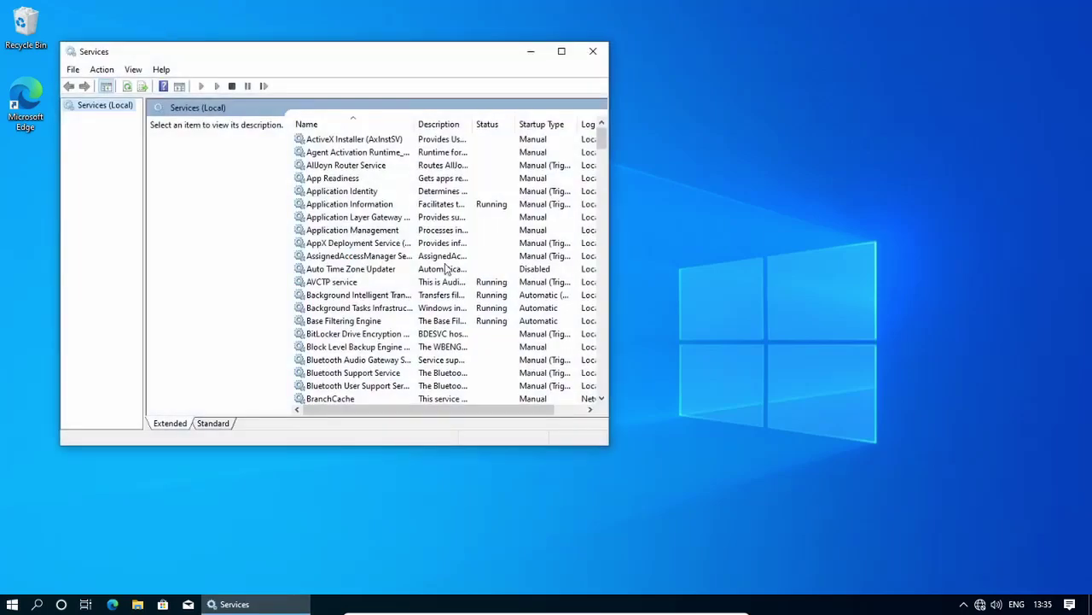
pyautogui.doubleClick(427, 51)
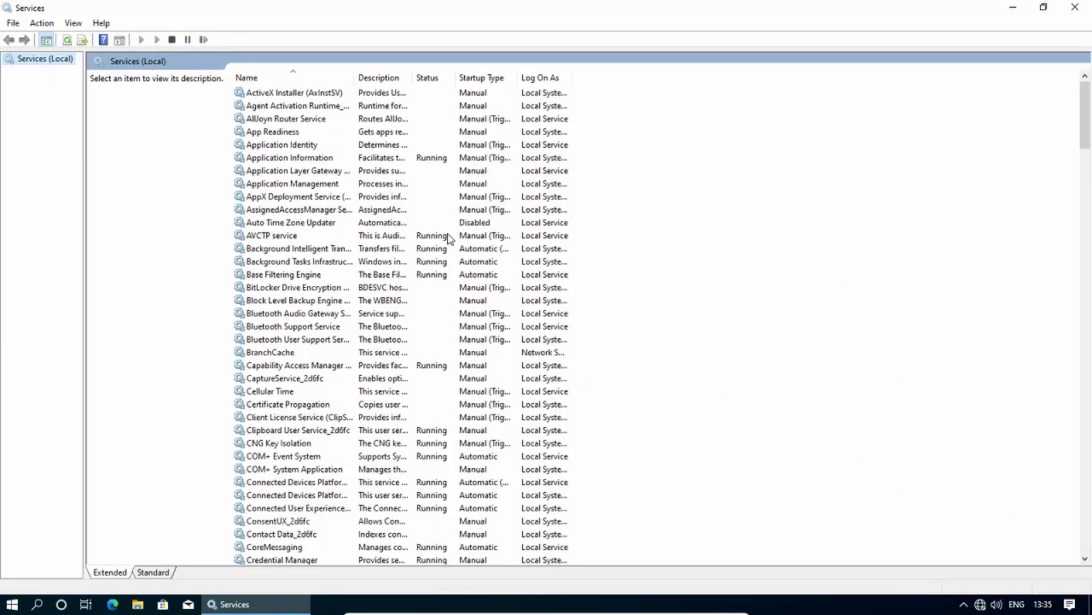
# Step: Locate the Windows Update service in the services list and open its properties
pyautogui.press('w')
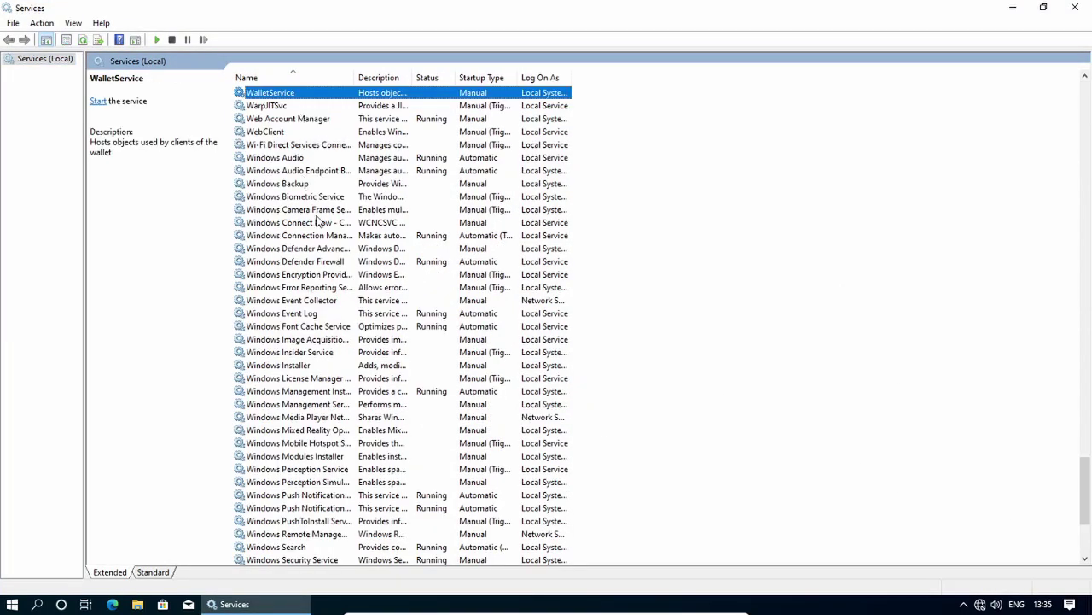
pyautogui.scroll(-3, 325, 239)
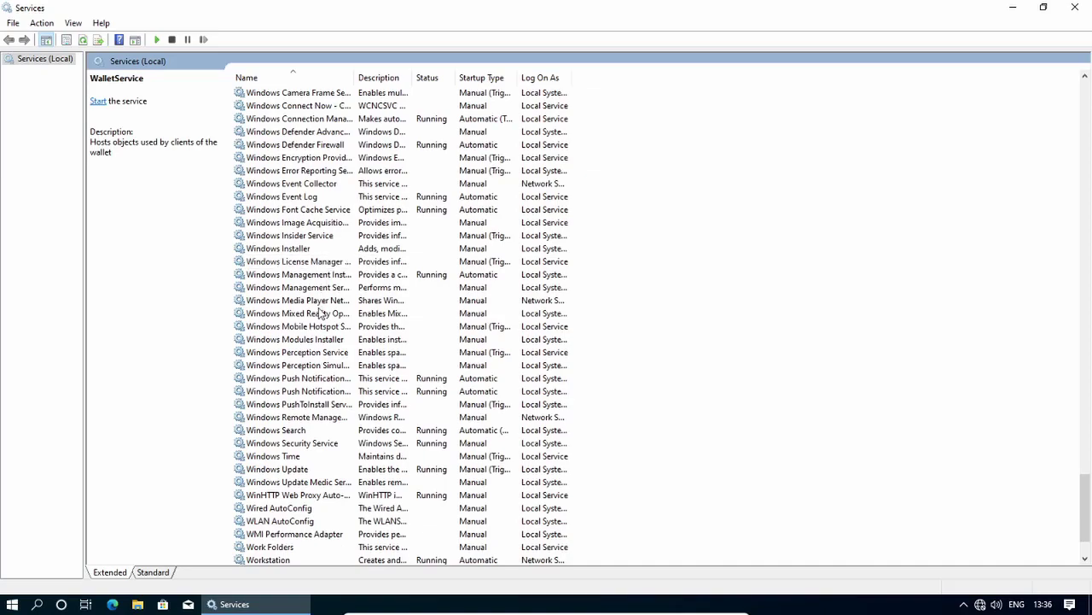
pyautogui.click(287, 469)
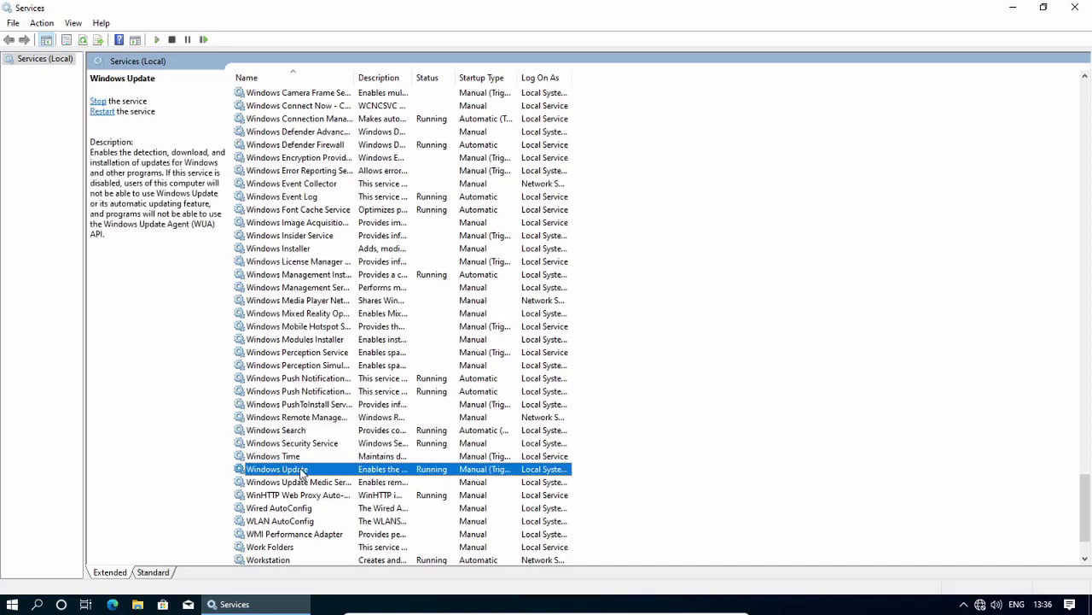
pyautogui.doubleClick(302, 471)
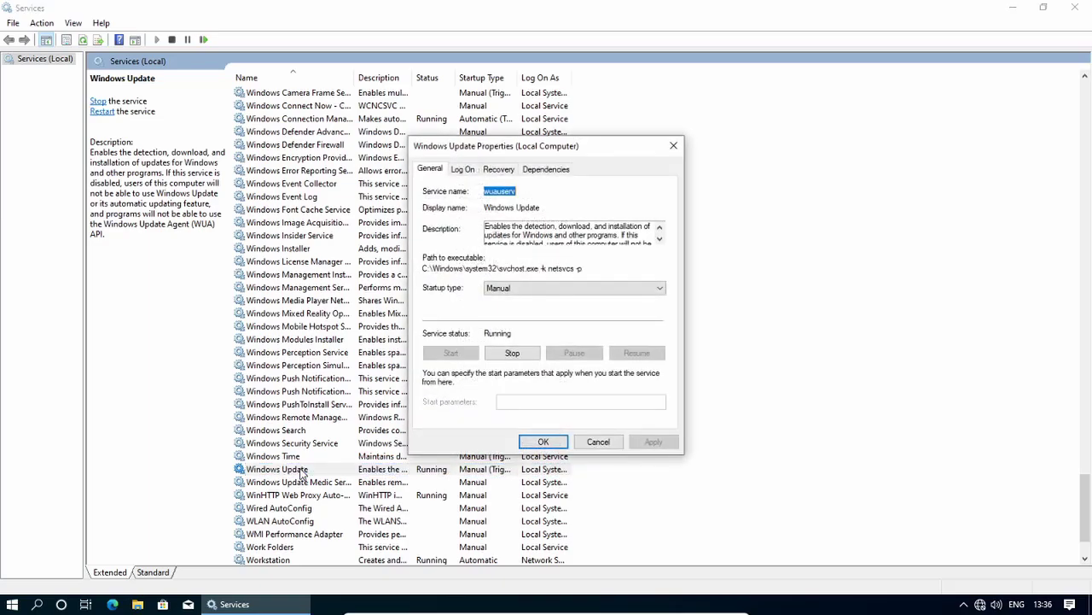
# Step: Set the Windows Update service's startup type to Disabled and stop the service
pyautogui.click(512, 288)
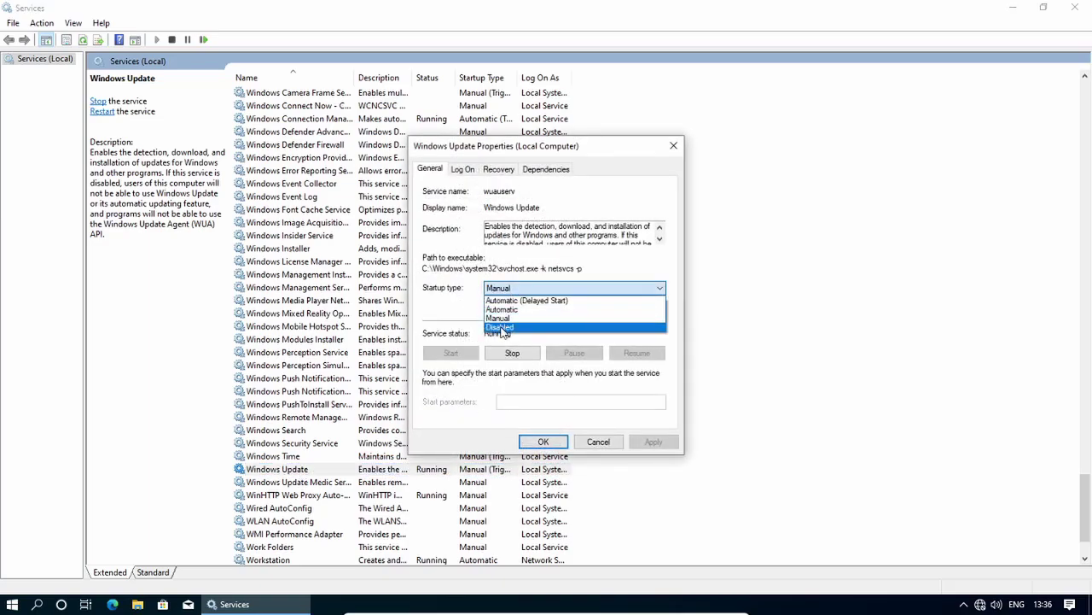
pyautogui.click(505, 326)
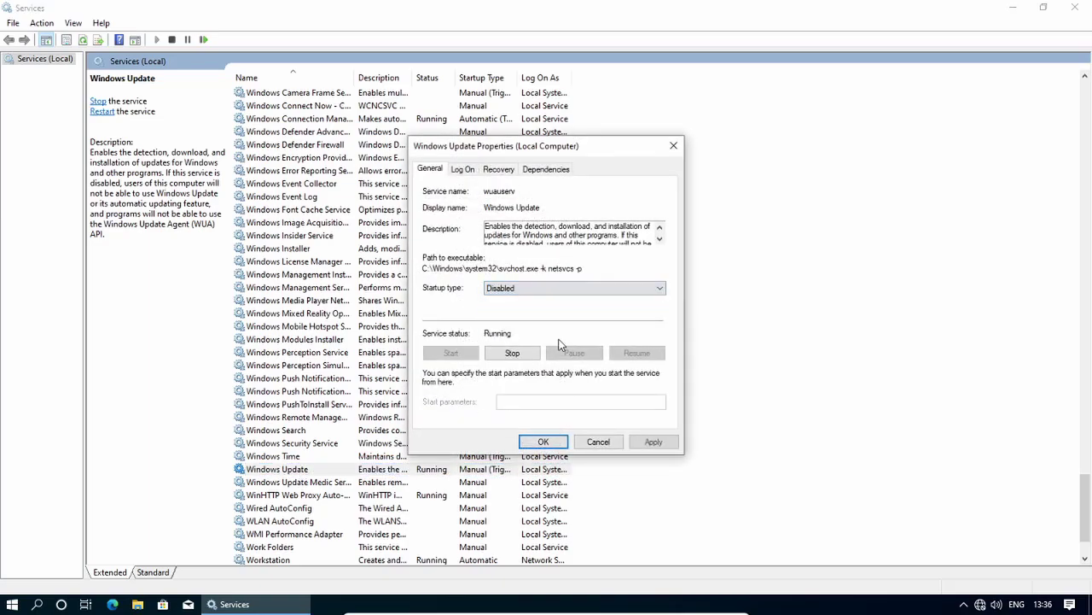
pyautogui.click(513, 356)
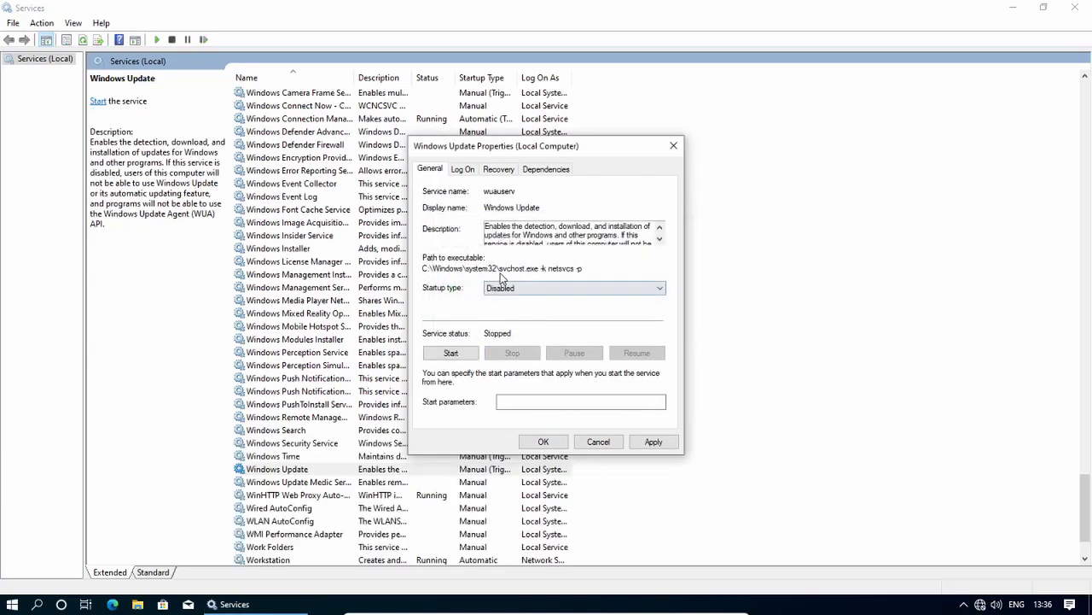
# Step: Set the service's first failure response to Take No Action and fail count reset to 999 days, apply the changes, and close Services
pyautogui.click(499, 169)
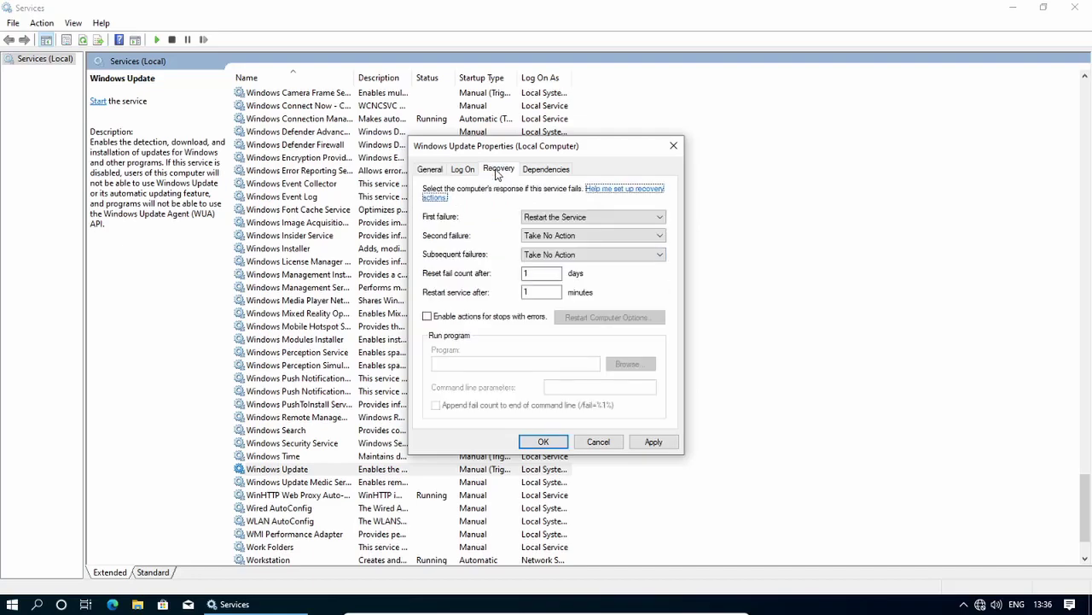
pyautogui.click(563, 219)
pyautogui.click(551, 228)
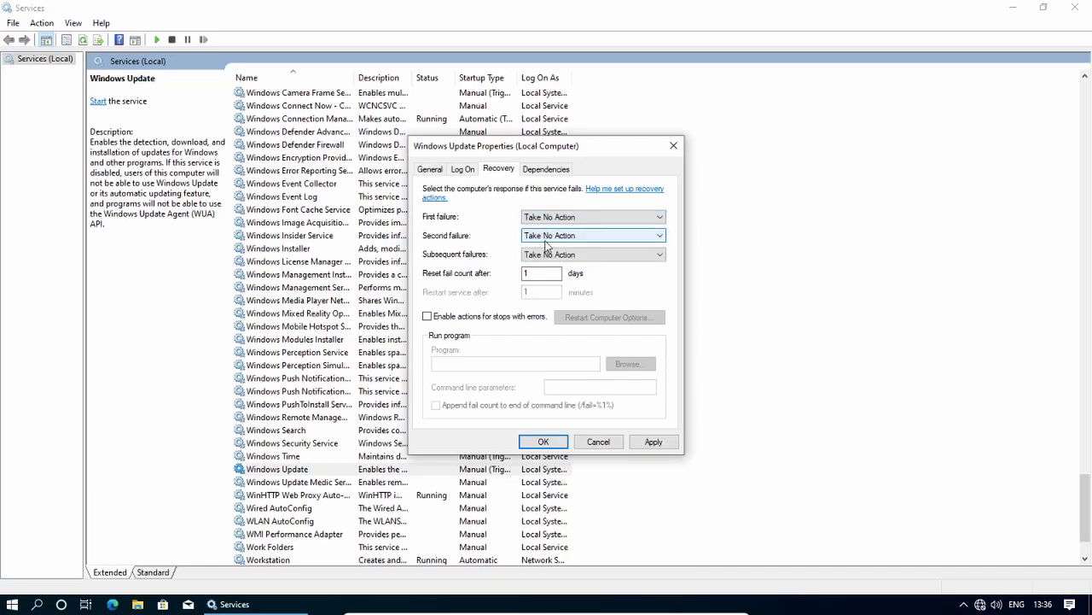
pyautogui.doubleClick(540, 274)
pyautogui.write('999')
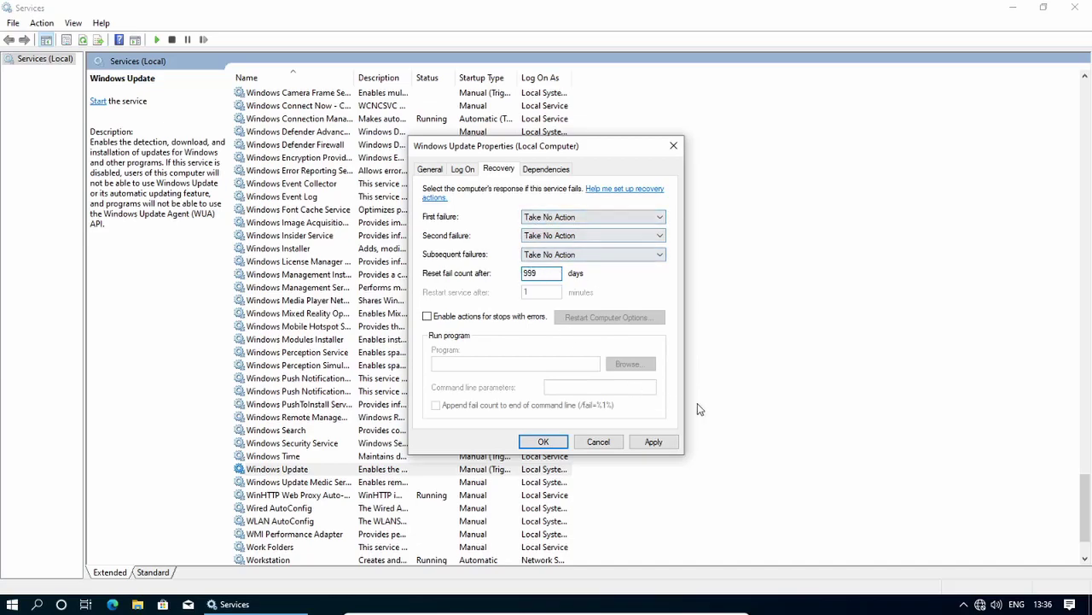
pyautogui.click(654, 442)
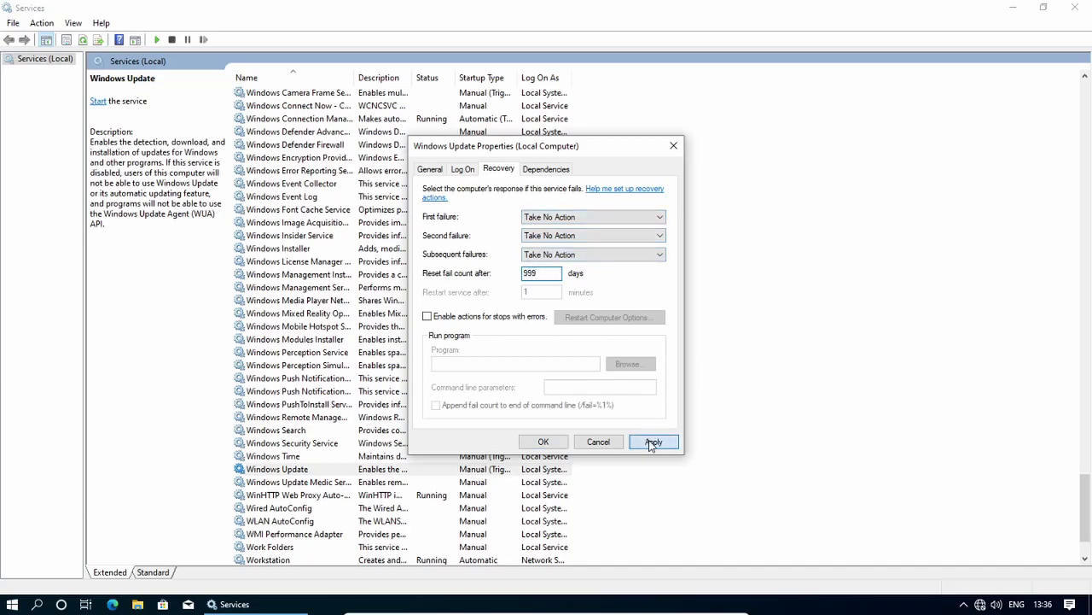
pyautogui.click(542, 443)
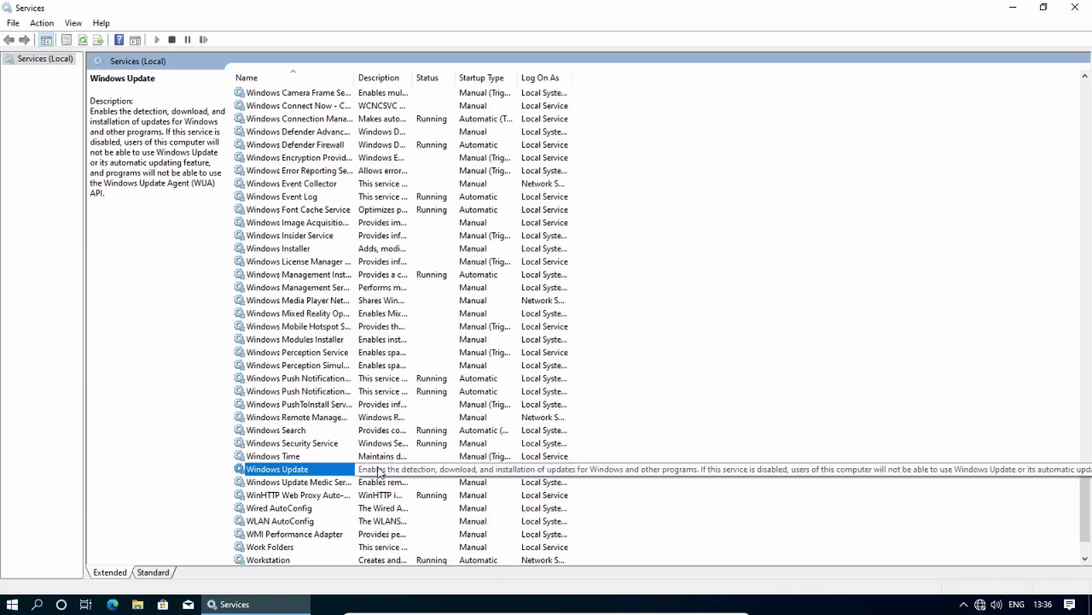
pyautogui.press('super+Down')
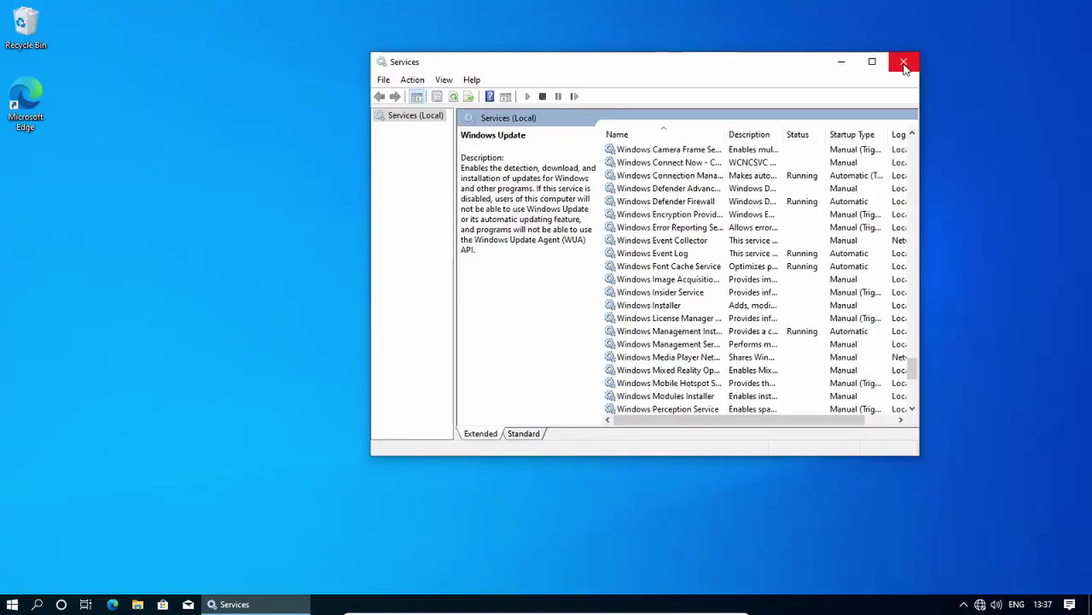
pyautogui.click(905, 60)
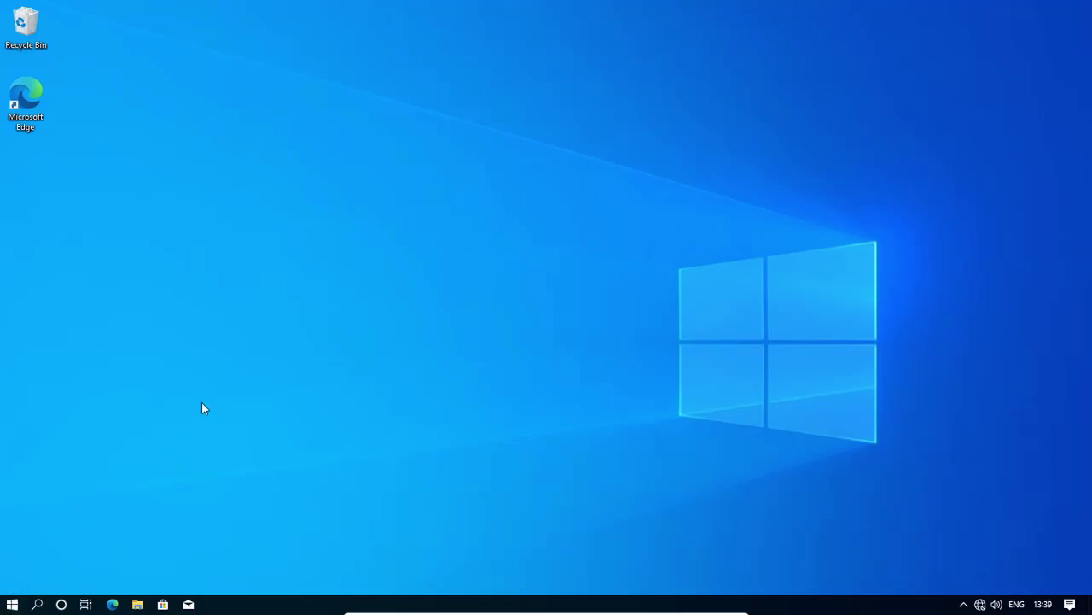
# Step: Find and open the Registry Editor, allowing it to make changes to the device
pyautogui.press('super')
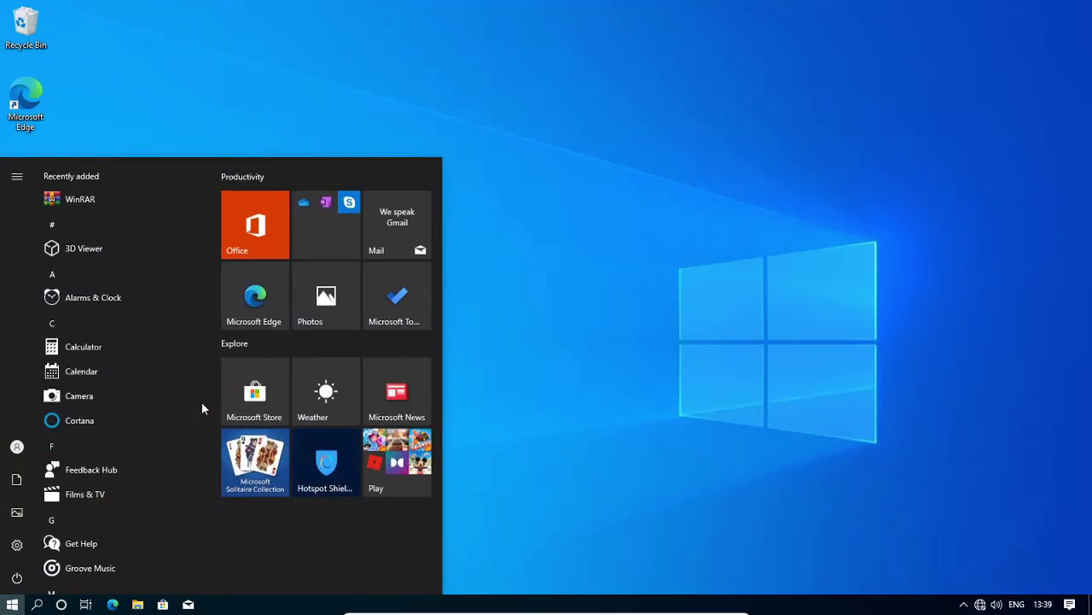
pyautogui.write('regi')
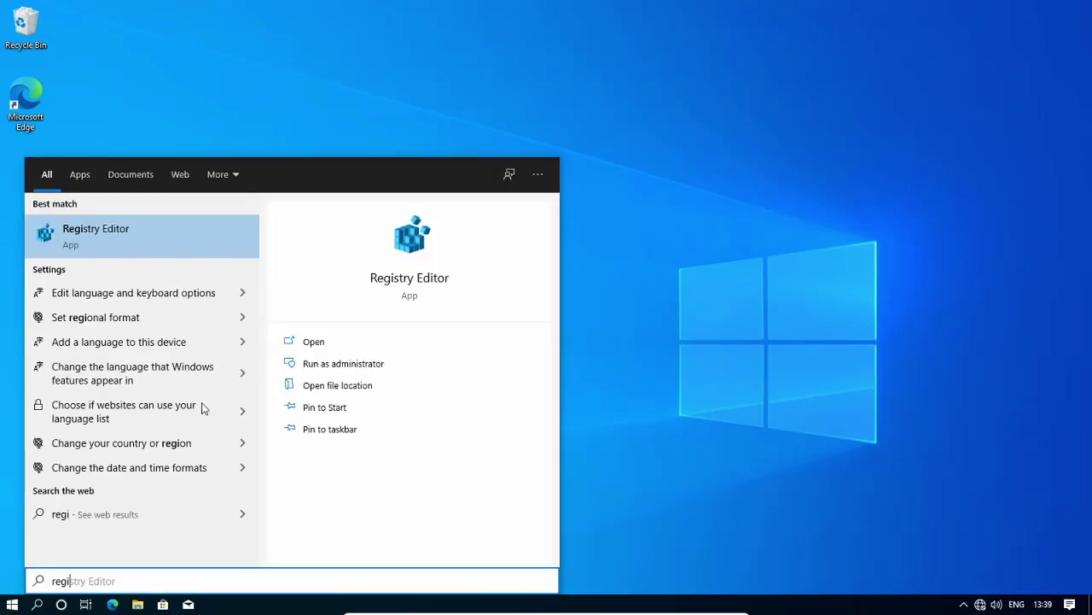
pyautogui.click(114, 229)
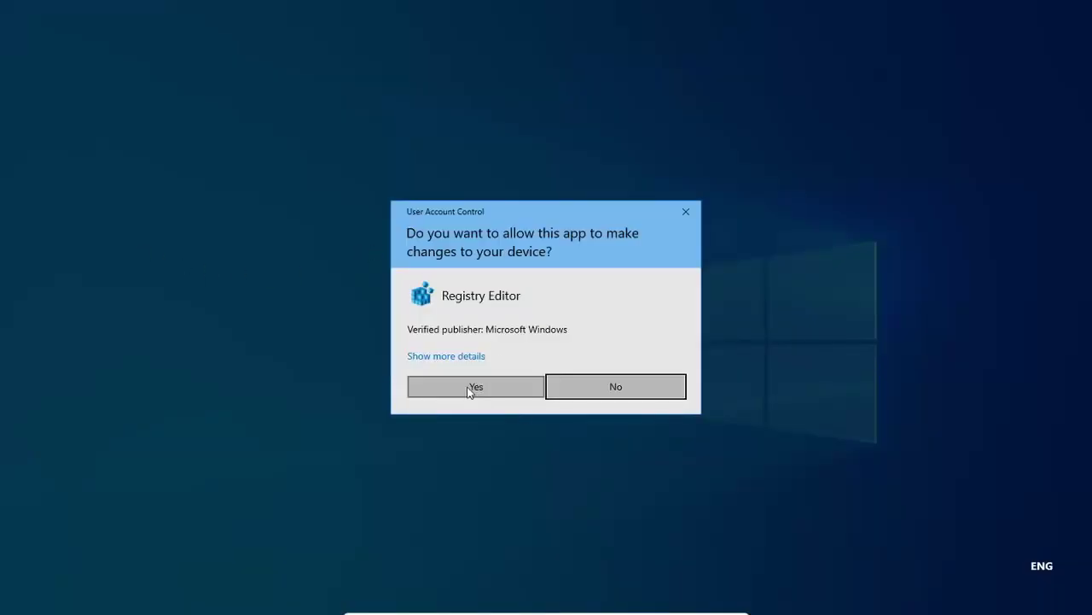
pyautogui.click(469, 388)
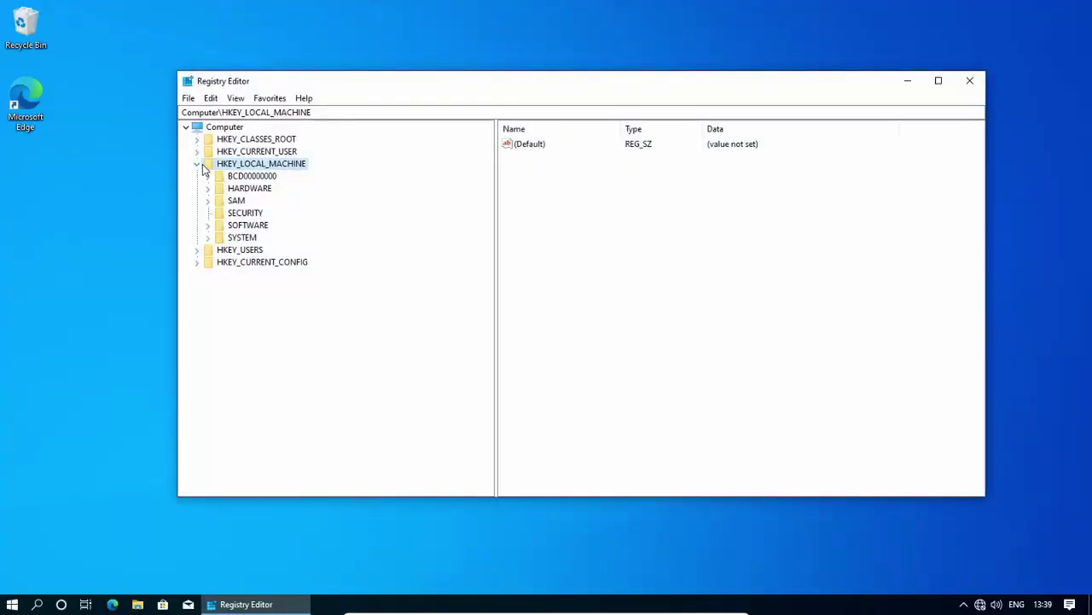
# Step: Expand the registry tree to HKEY_LOCAL_MACHINE\SOFTWARE\Policies\Microsoft\Windows and select the Windows key
pyautogui.click(201, 165)
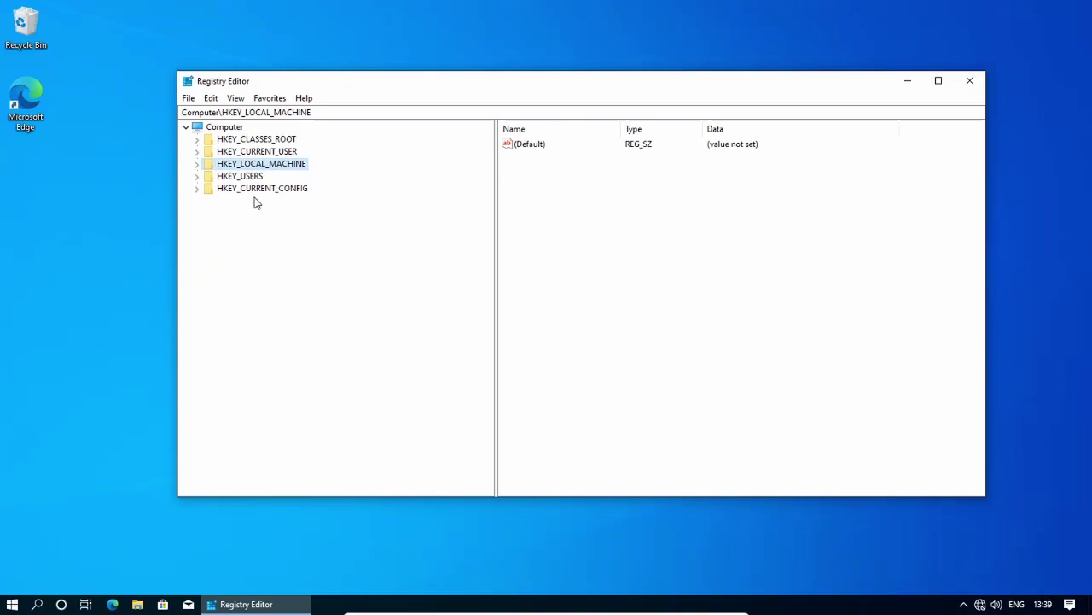
pyautogui.click(197, 164)
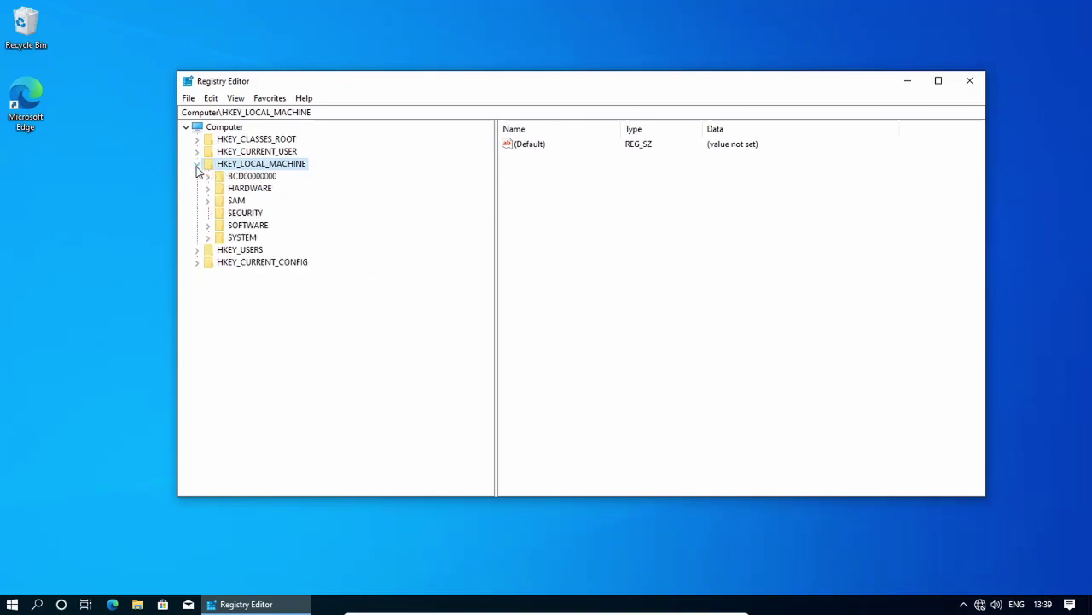
pyautogui.click(207, 225)
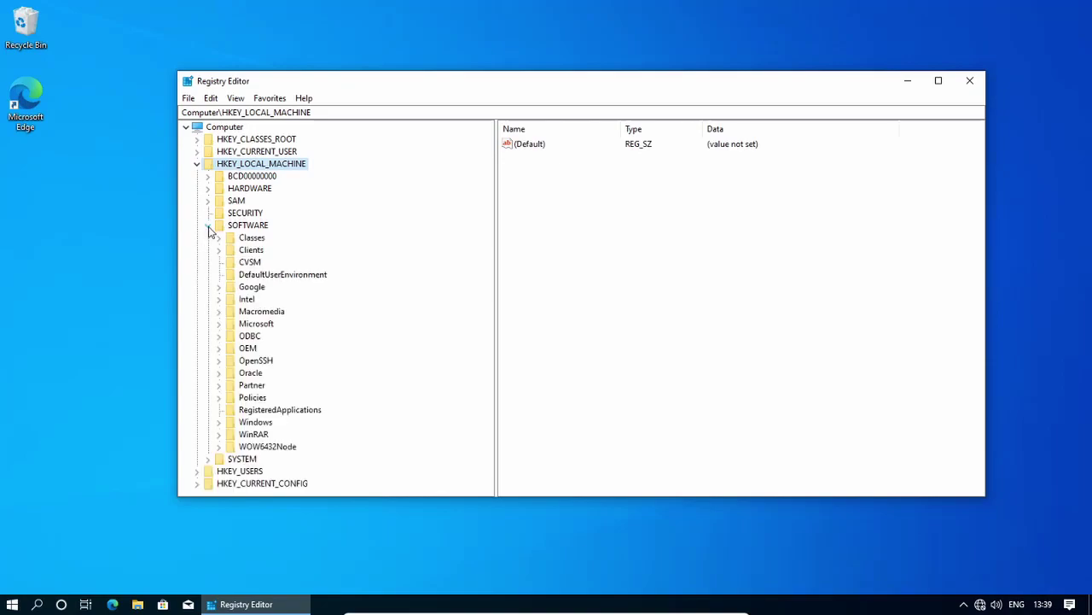
pyautogui.click(218, 398)
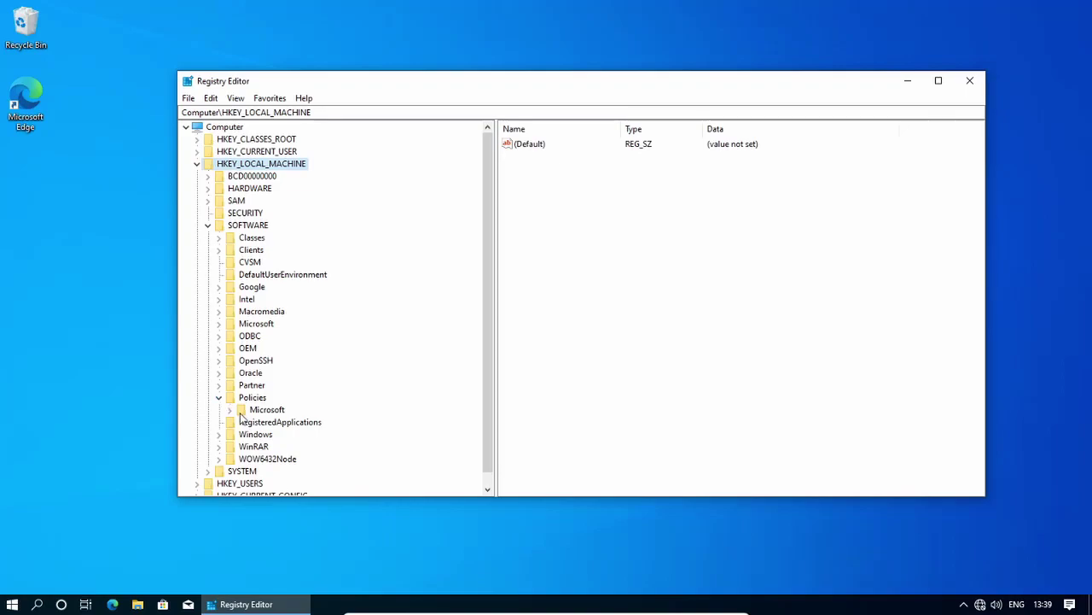
pyautogui.click(230, 412)
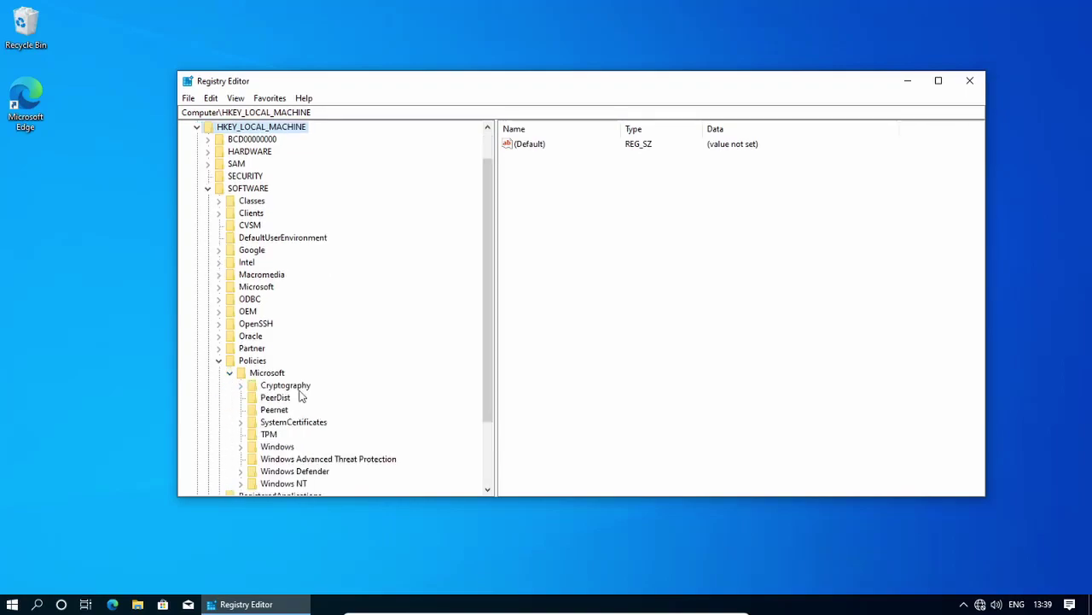
pyautogui.scroll(-1, 256, 415)
pyautogui.click(254, 413)
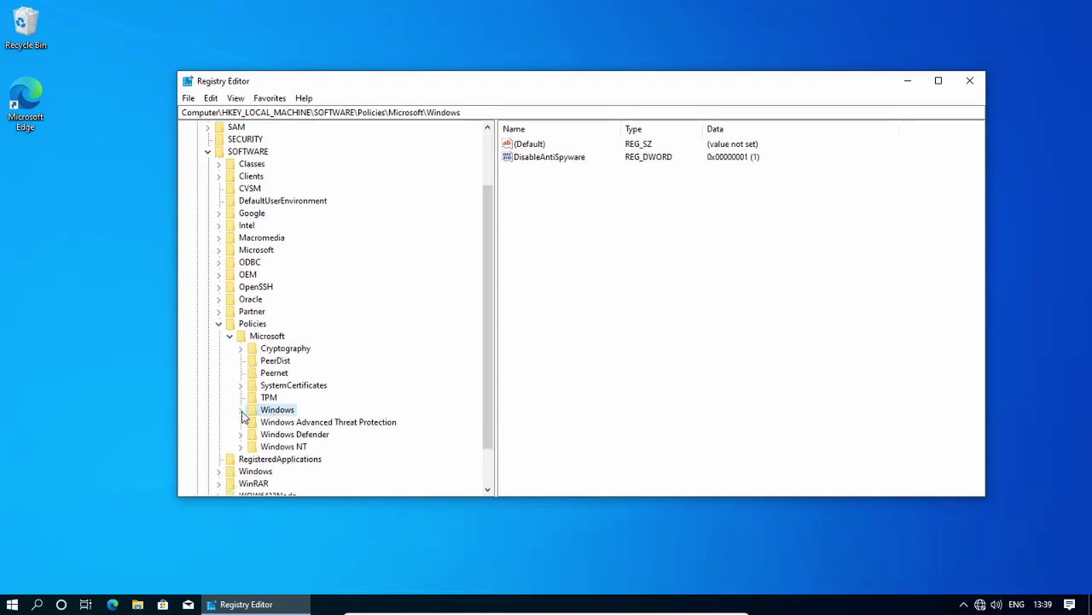
pyautogui.click(240, 411)
pyautogui.scroll(-1, 278, 339)
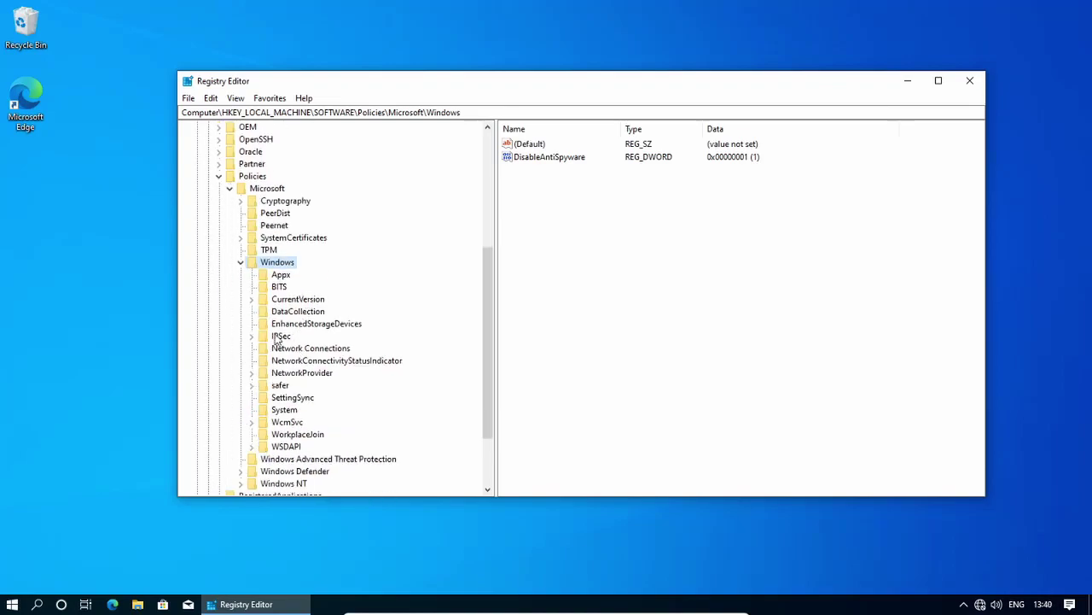
# Step: Create a new key named WindowsUpdate under the Policies\Microsoft\Windows key
pyautogui.rightClick(271, 267)
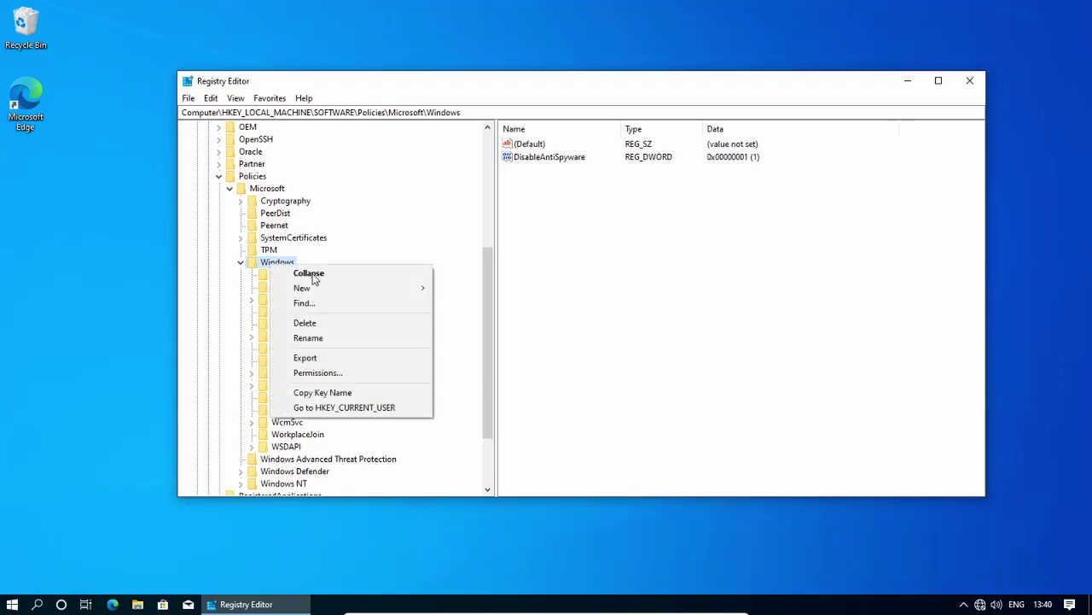
pyautogui.moveTo(364, 295)
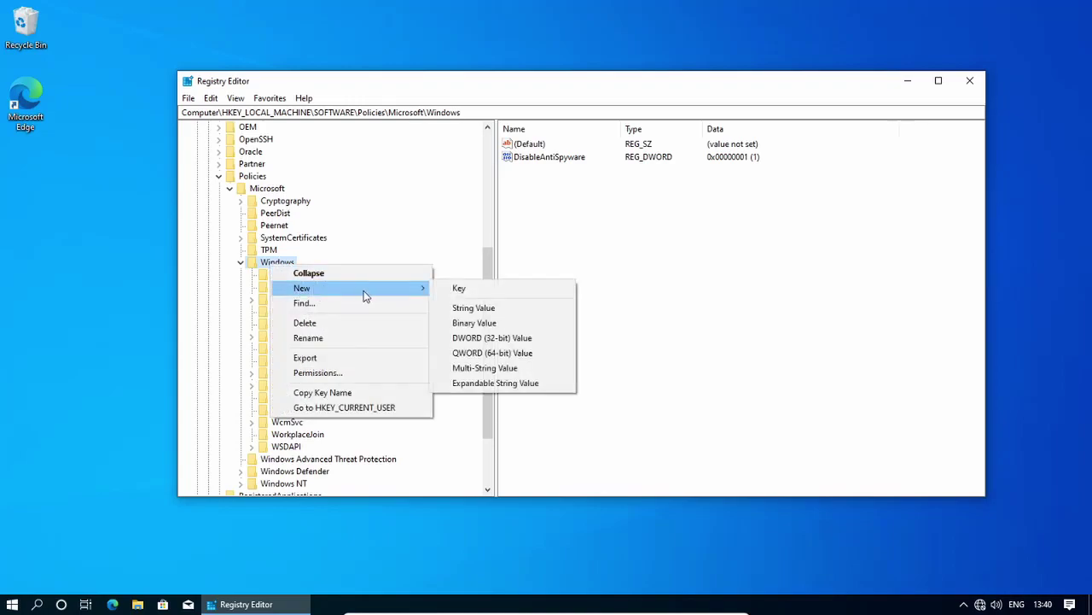
pyautogui.click(468, 293)
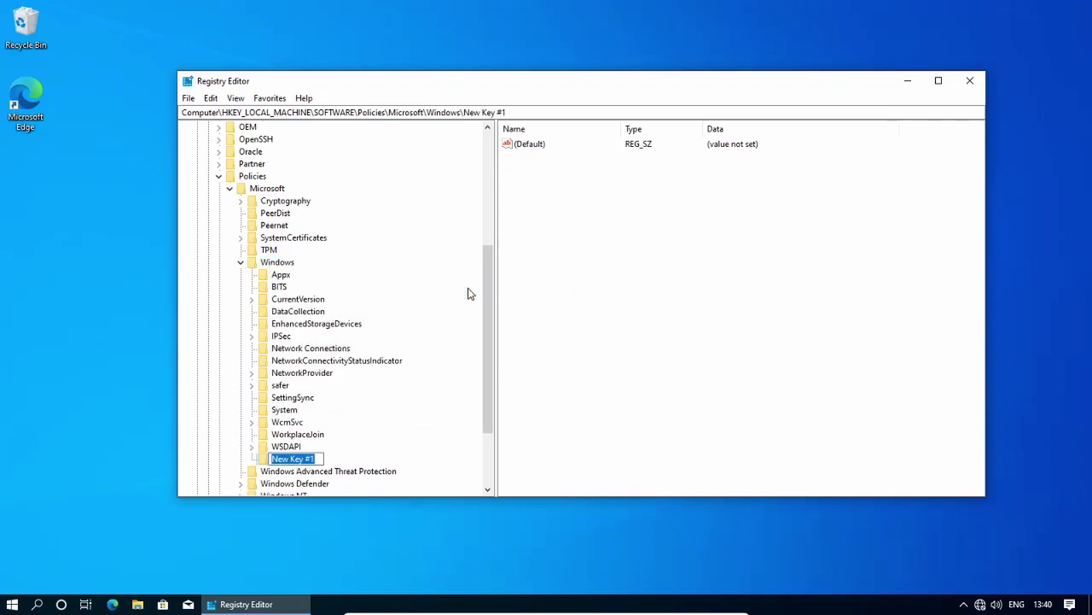
pyautogui.write('Wi')
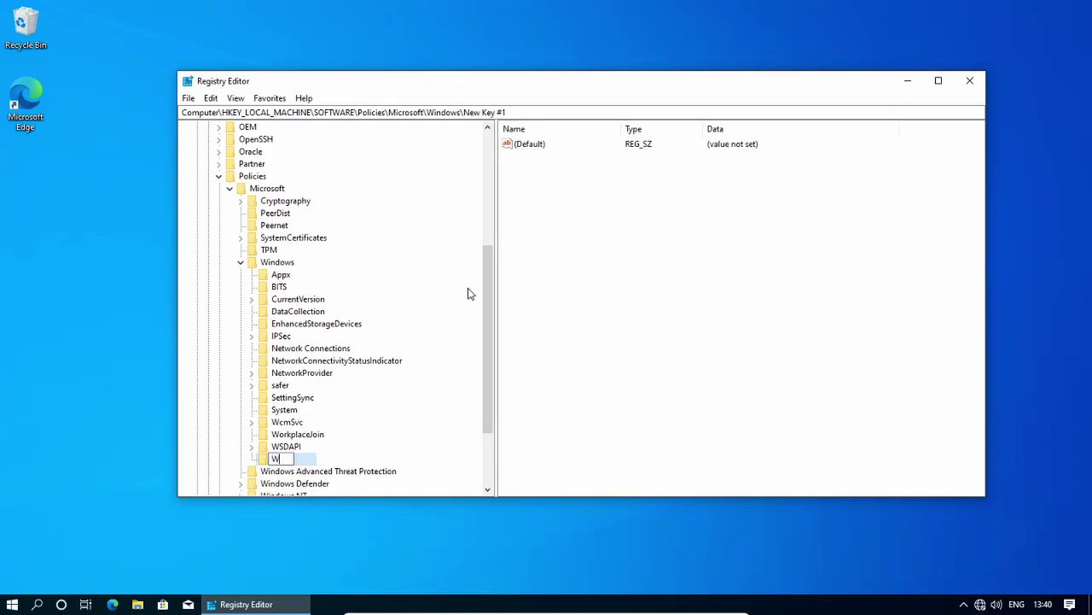
pyautogui.write('ndowsUpdate')
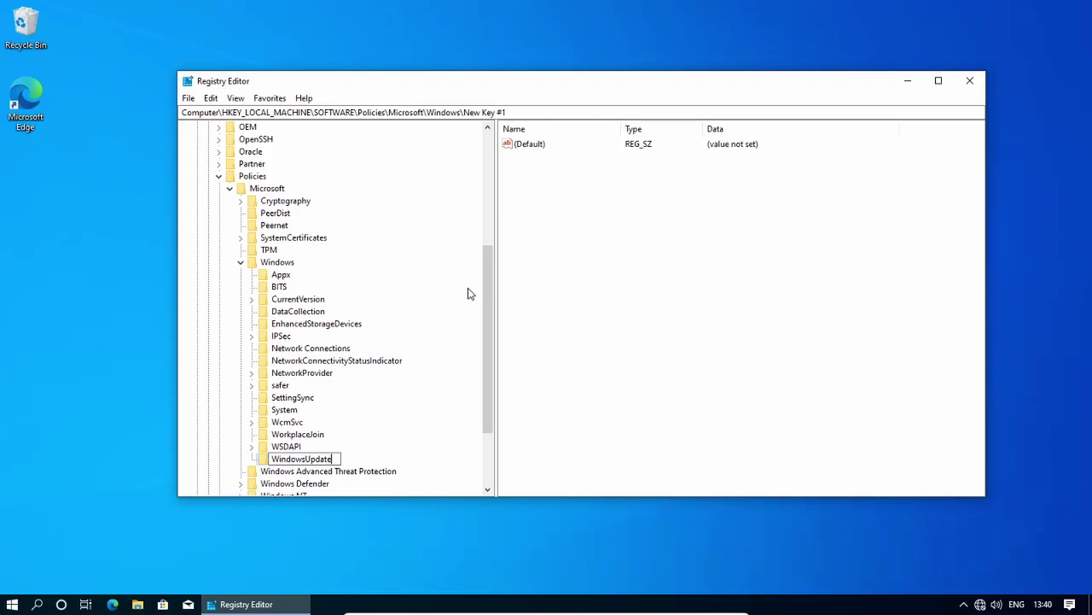
pyautogui.press('Return')
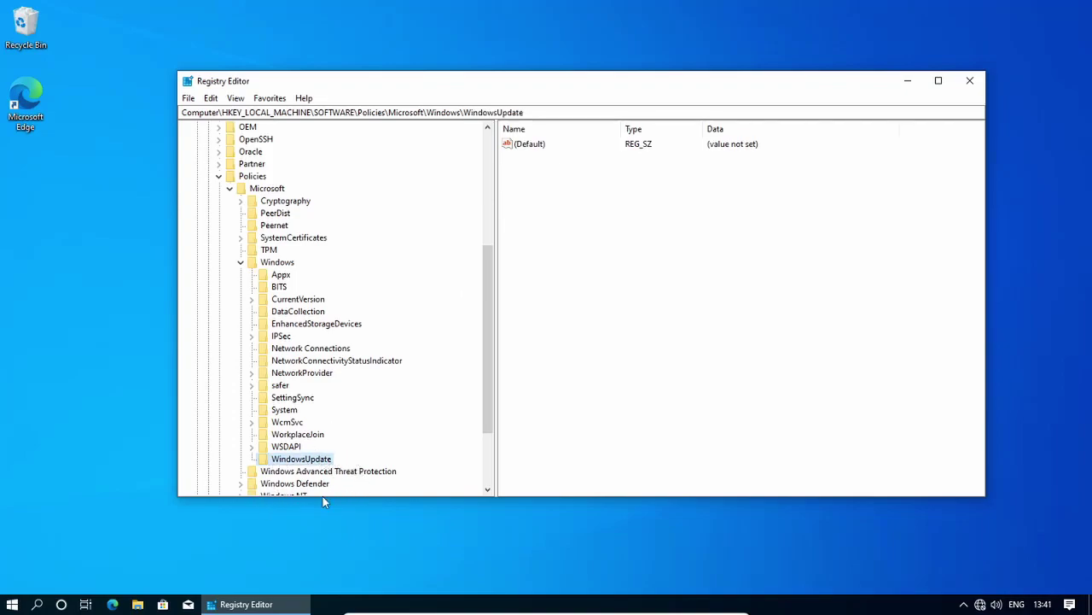
# Step: Create a subkey named AU under the WindowsUpdate key
pyautogui.rightClick(295, 463)
pyautogui.moveTo(409, 346)
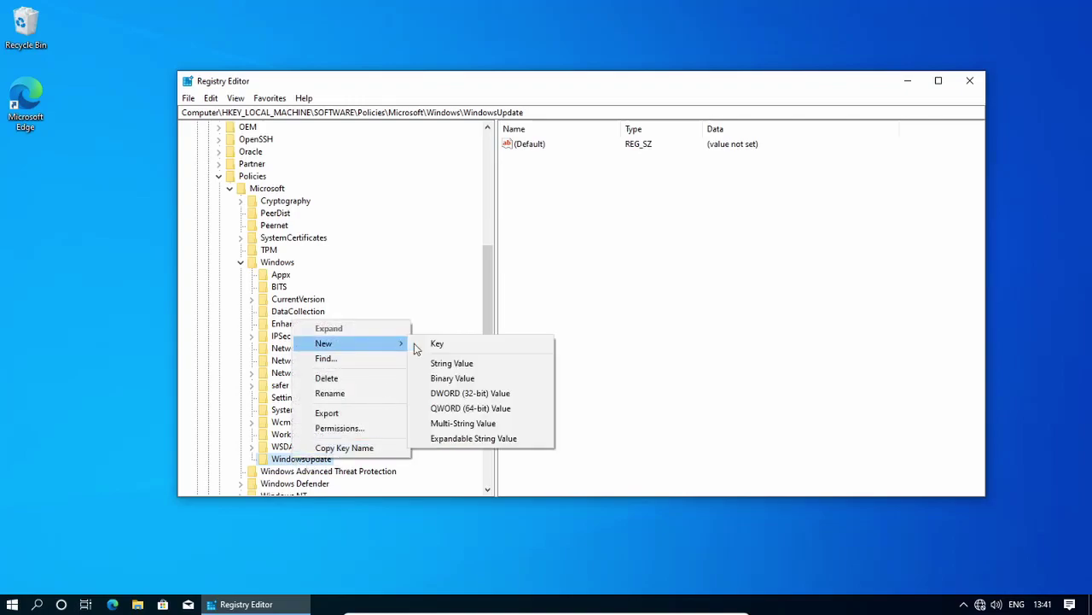
pyautogui.click(440, 343)
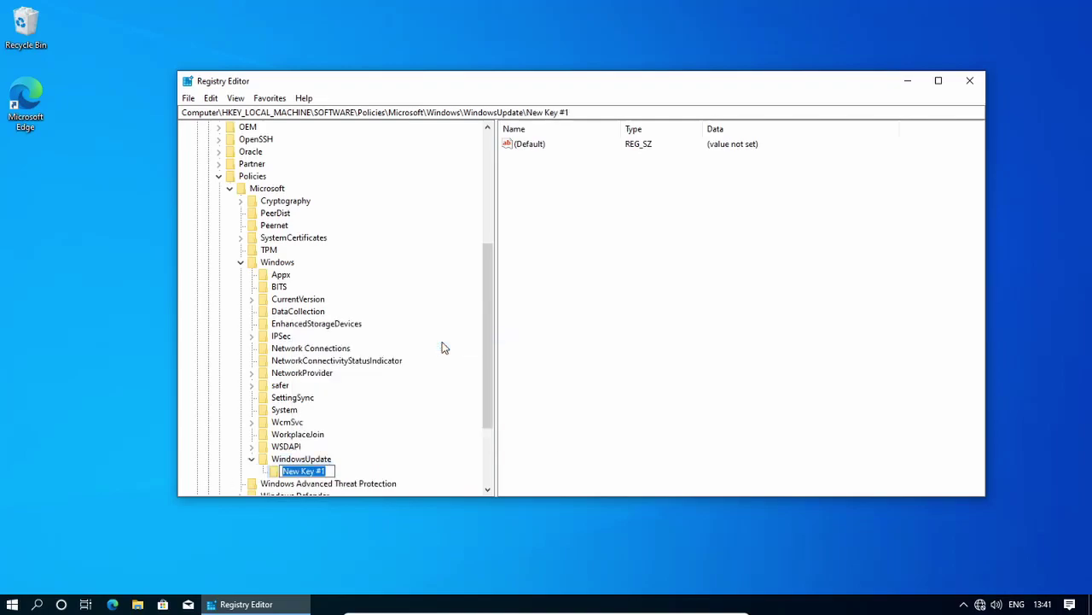
pyautogui.write('AU')
pyautogui.press('Return')
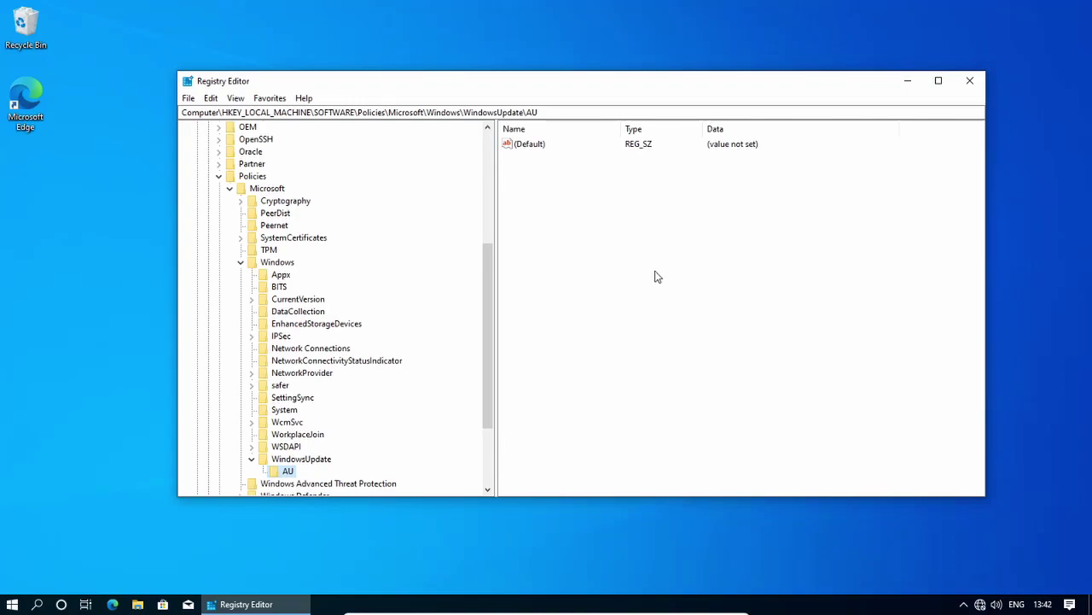
# Step: Add a DWORD (32-bit) value named AUOptions to the AU key
pyautogui.rightClick(588, 210)
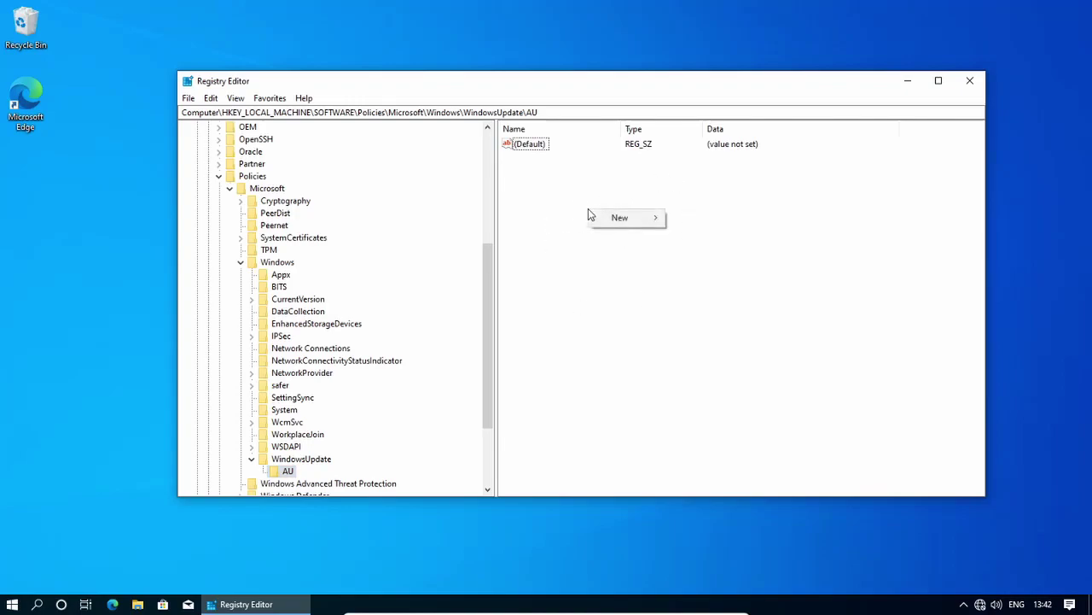
pyautogui.moveTo(619, 220)
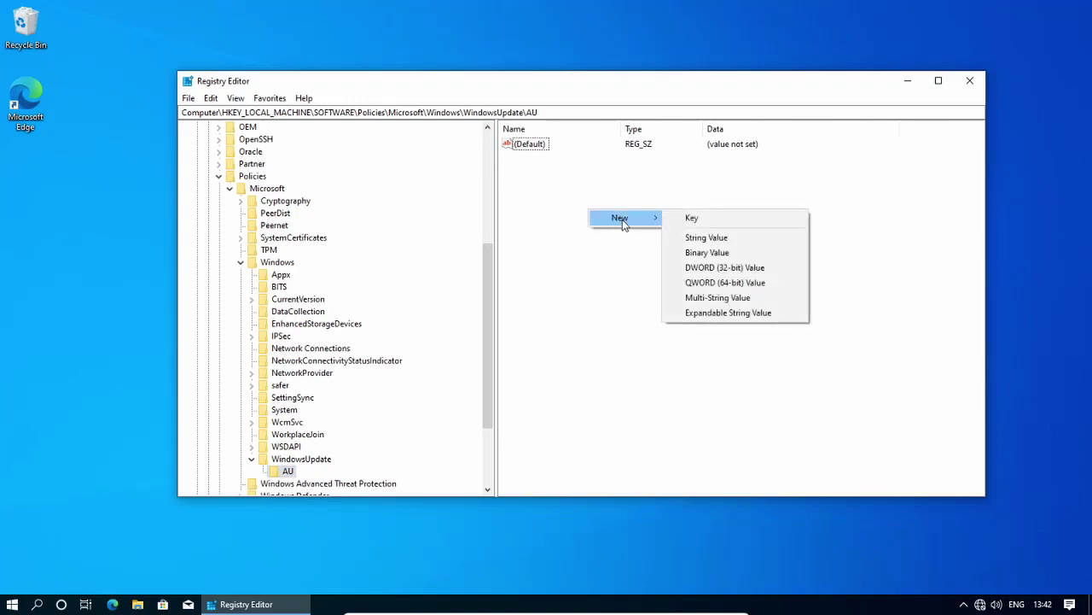
pyautogui.click(722, 268)
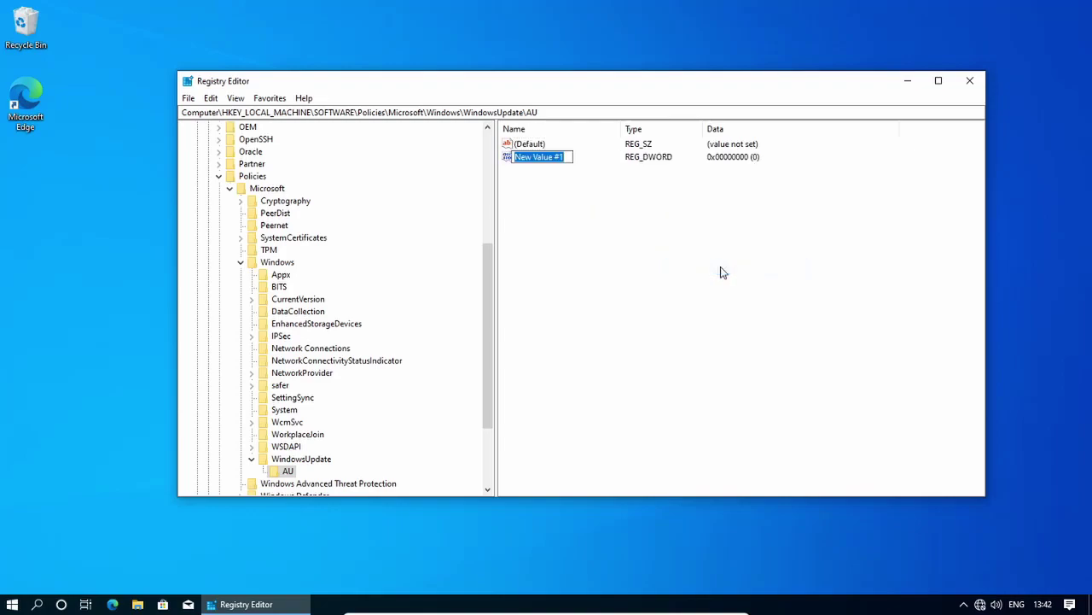
pyautogui.write('AU')
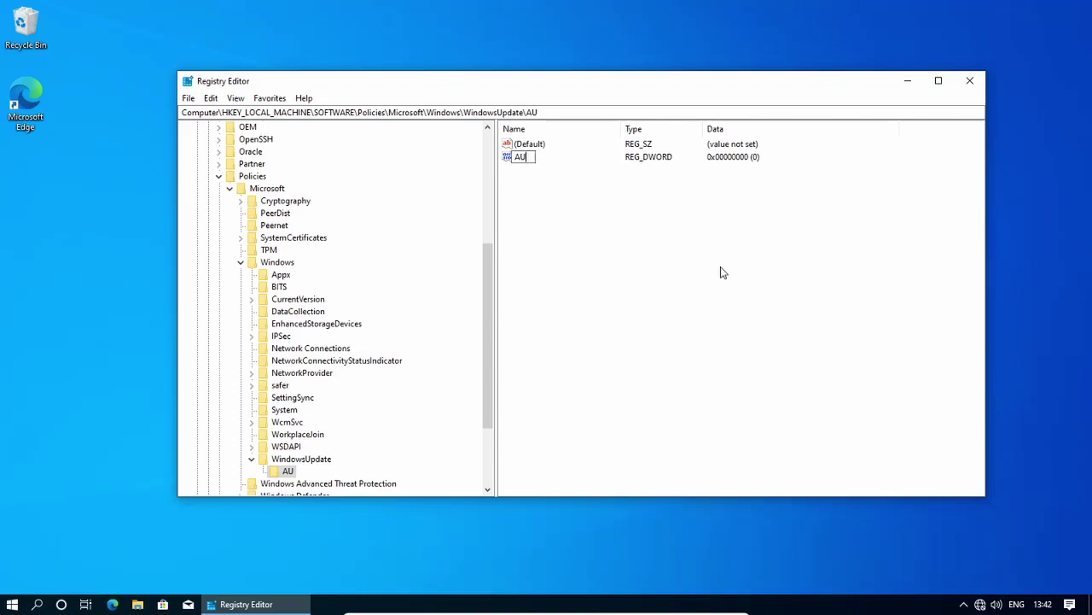
pyautogui.write('Oo')
pyautogui.write('tion')
pyautogui.write('s')
pyautogui.press('Return')
# Step: Set the AUOptions value data to 2
pyautogui.click(561, 213)
pyautogui.doubleClick(535, 158)
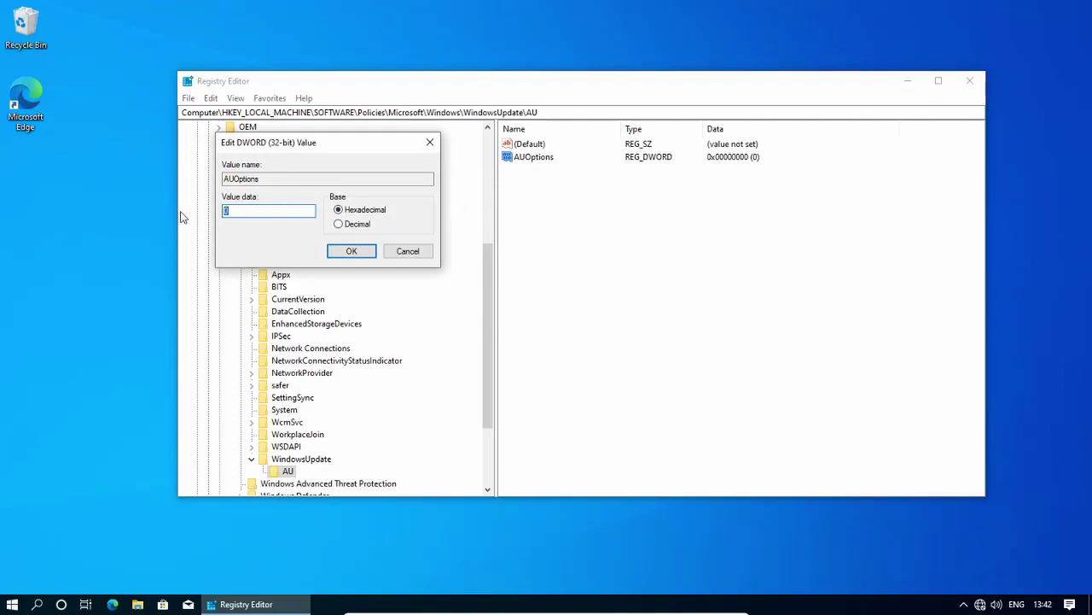
pyautogui.click(352, 251)
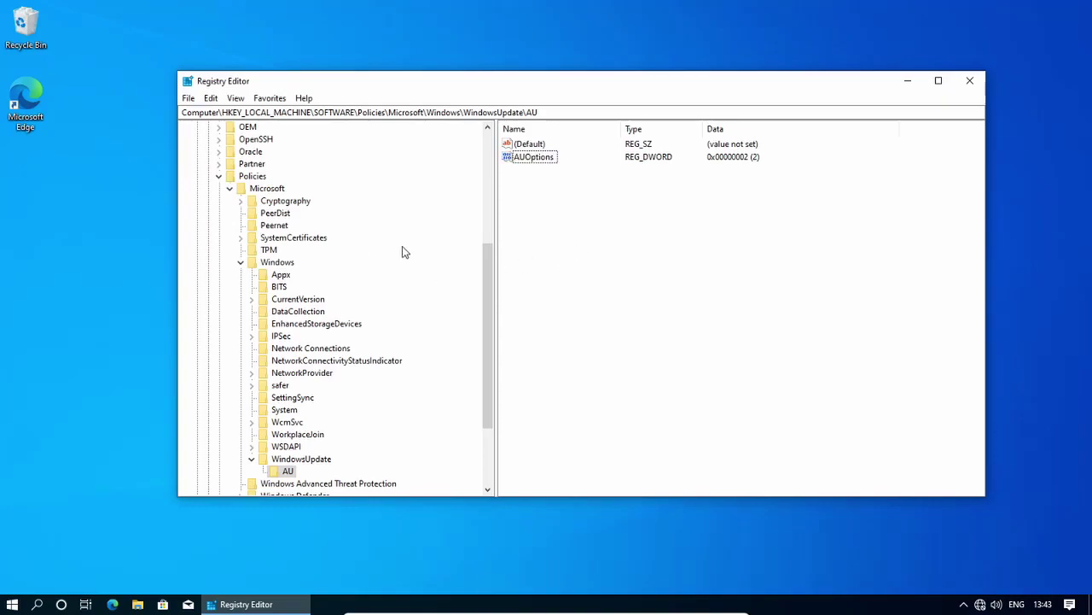
# Step: Collapse the registry tree up to HKEY_LOCAL_MACHINE and close the Registry Editor
pyautogui.click(240, 262)
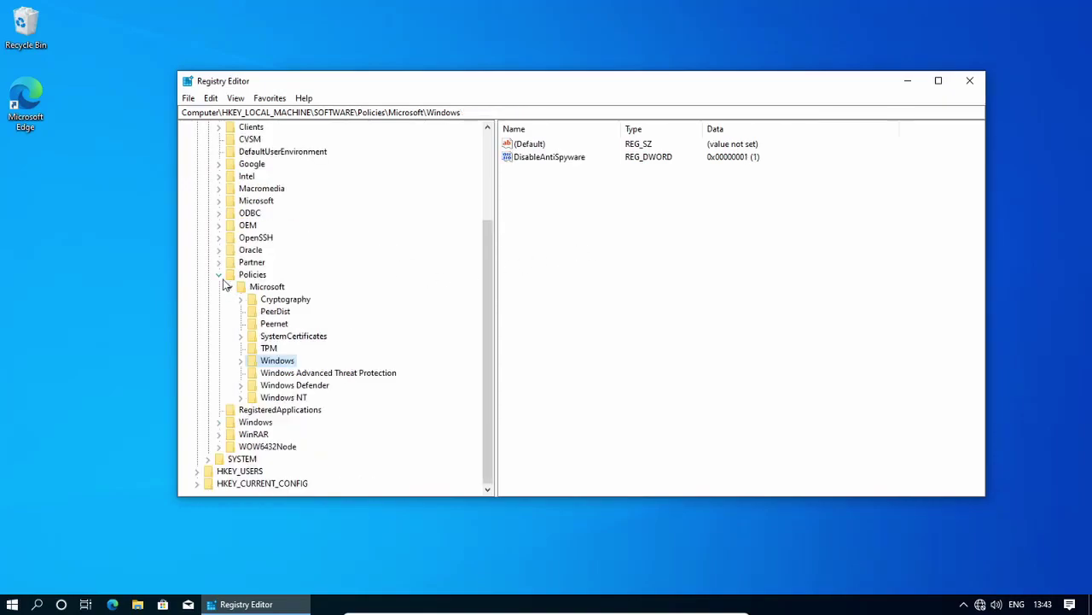
pyautogui.click(225, 287)
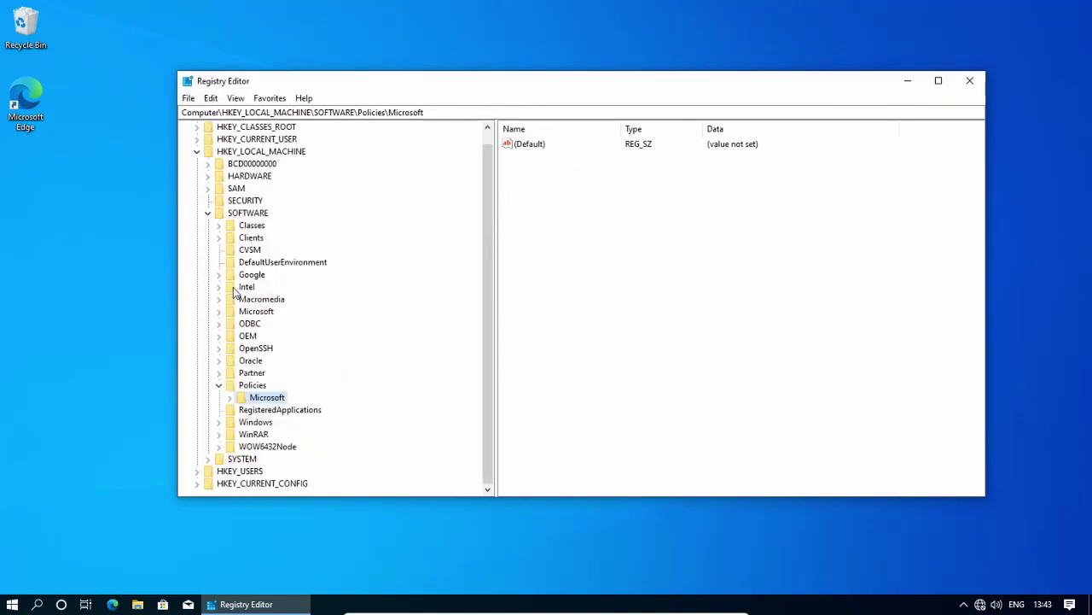
pyautogui.click(218, 387)
pyautogui.click(207, 225)
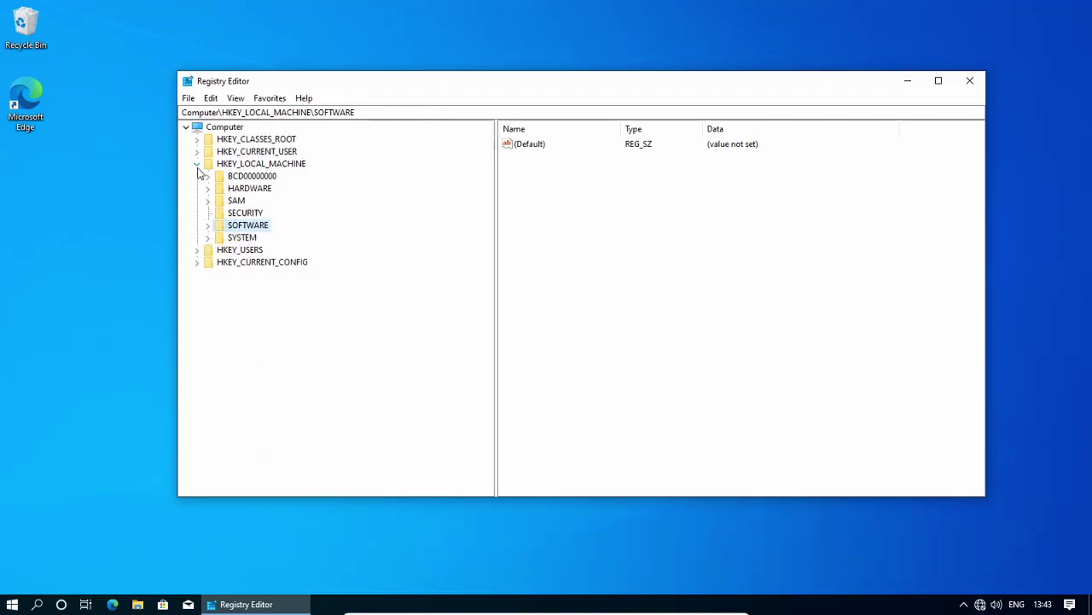
pyautogui.click(198, 163)
pyautogui.click(974, 88)
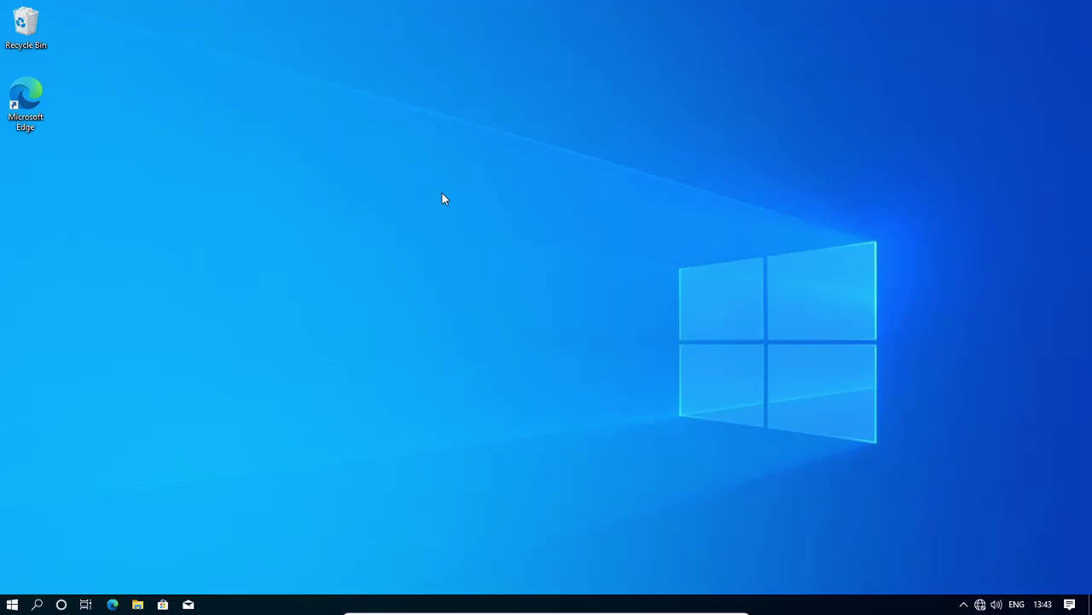
# Step: Search for "group", open Edit group policy, and maximize the Local Group Policy Editor window
pyautogui.press('super')
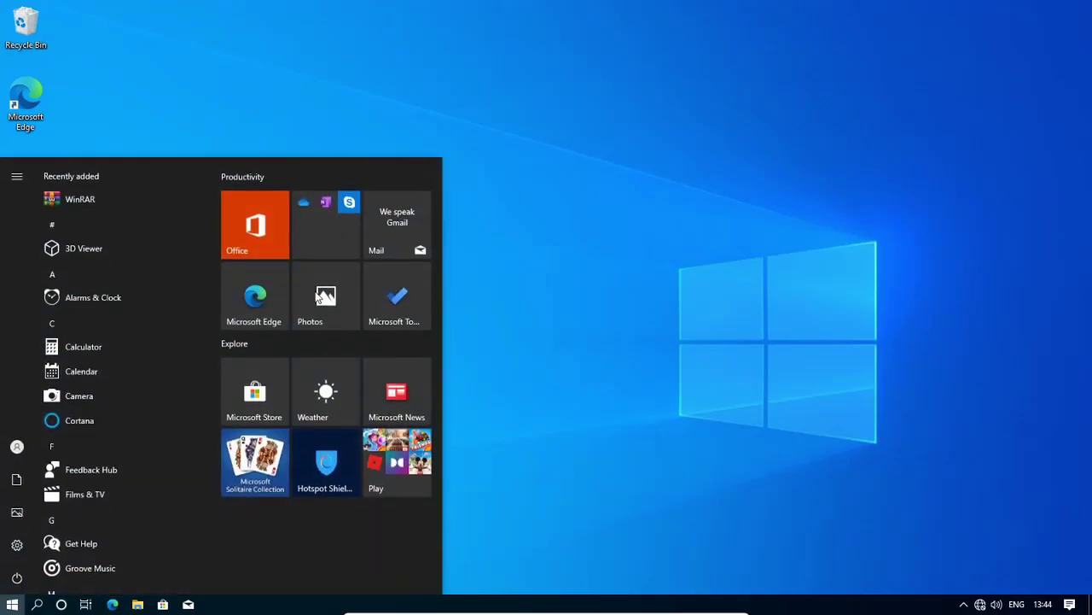
pyautogui.write('group')
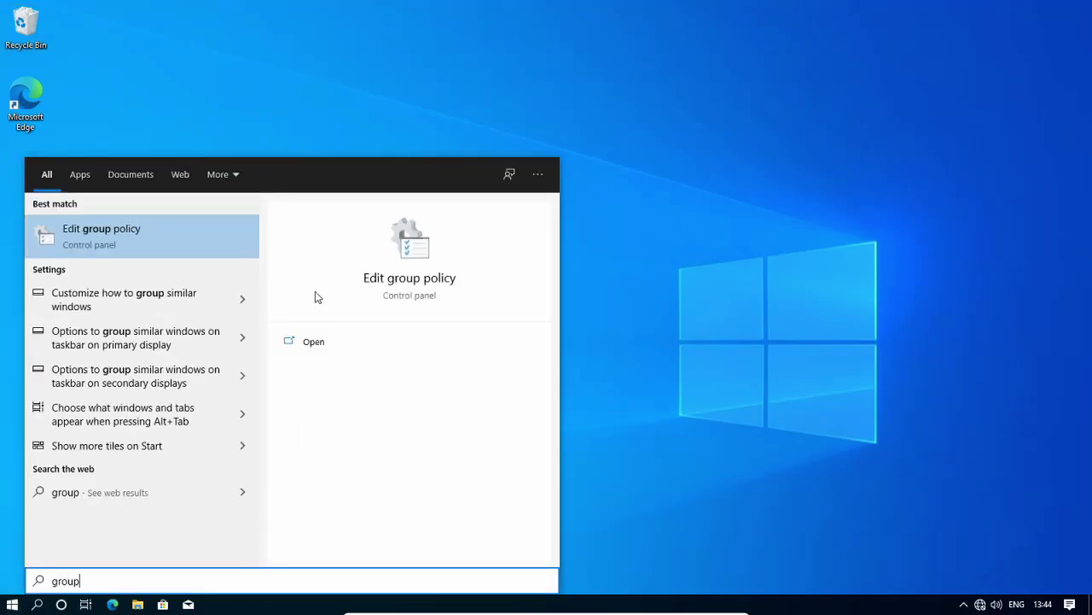
pyautogui.click(108, 235)
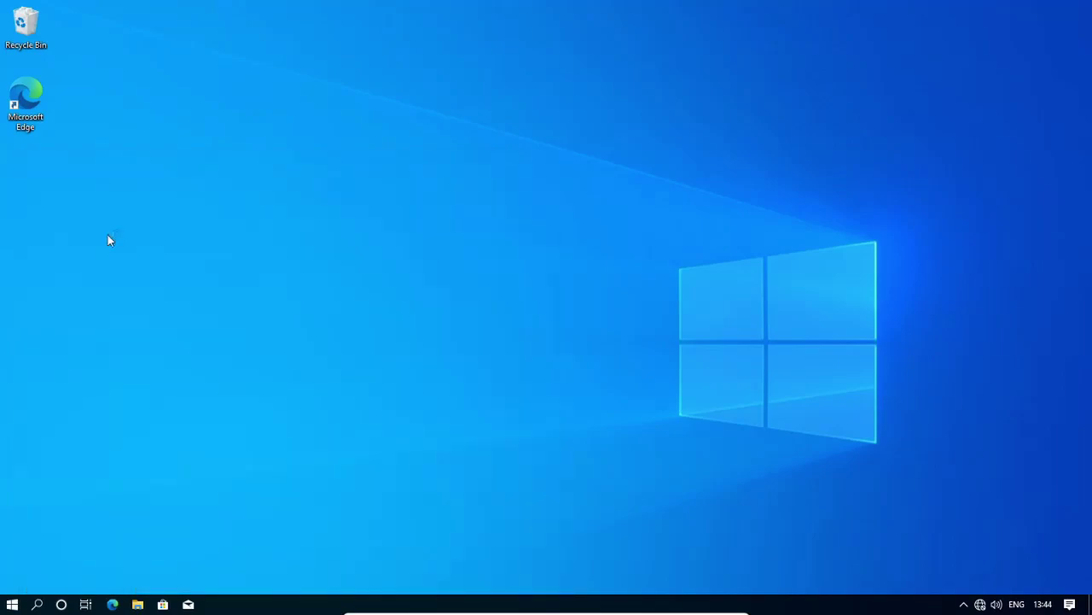
pyautogui.doubleClick(358, 118)
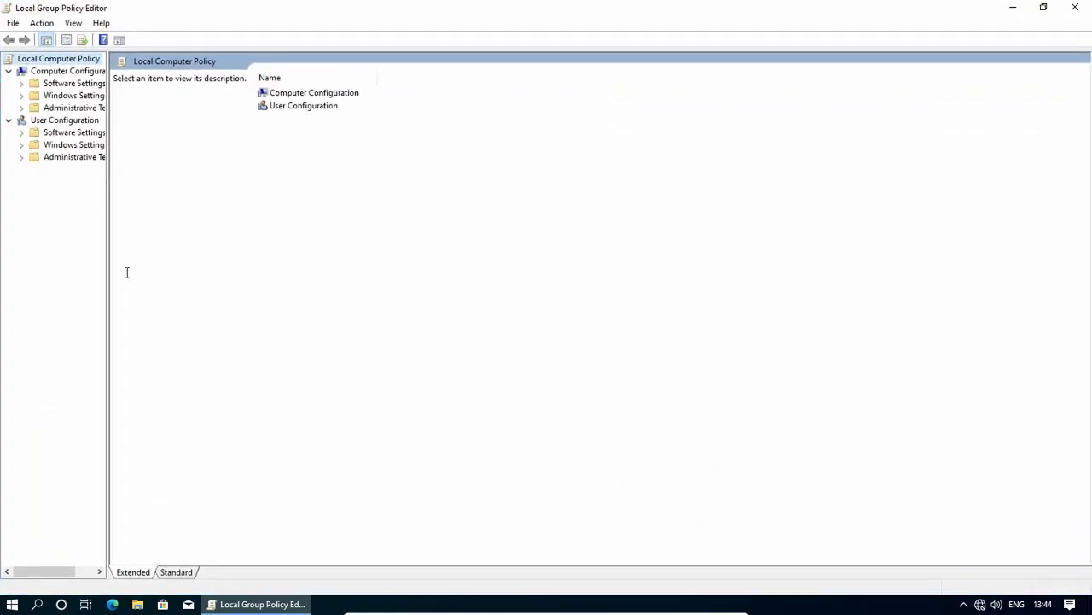
# Step: Widen the policy tree pane and open Windows Update under Computer Configuration > Administrative Templates > Windows Components
pyautogui.moveTo(110, 271); pyautogui.dragTo(488, 271)
pyautogui.click(75, 95)
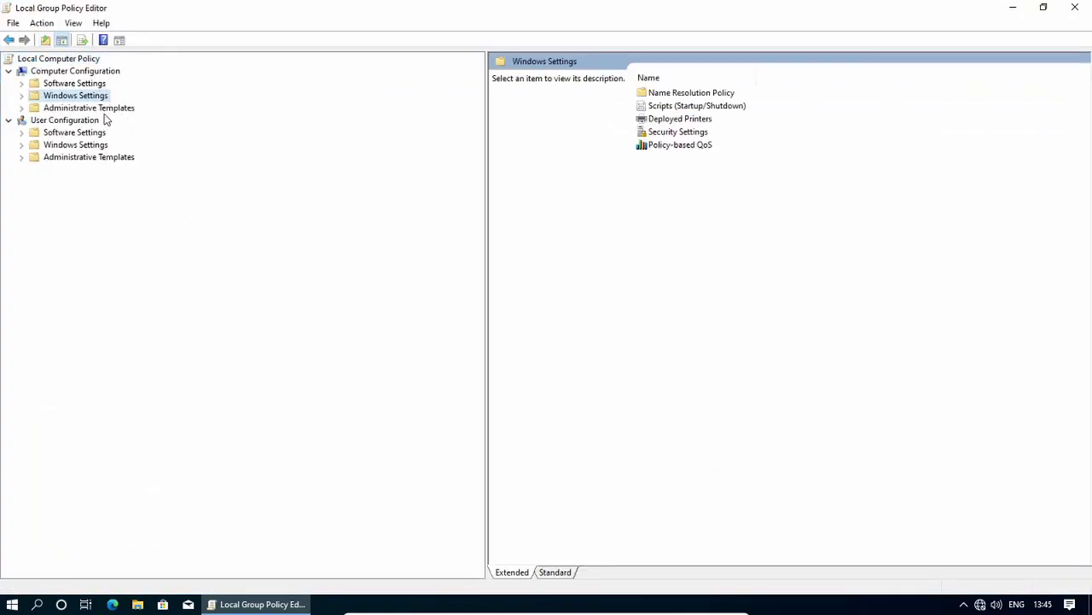
pyautogui.click(22, 107)
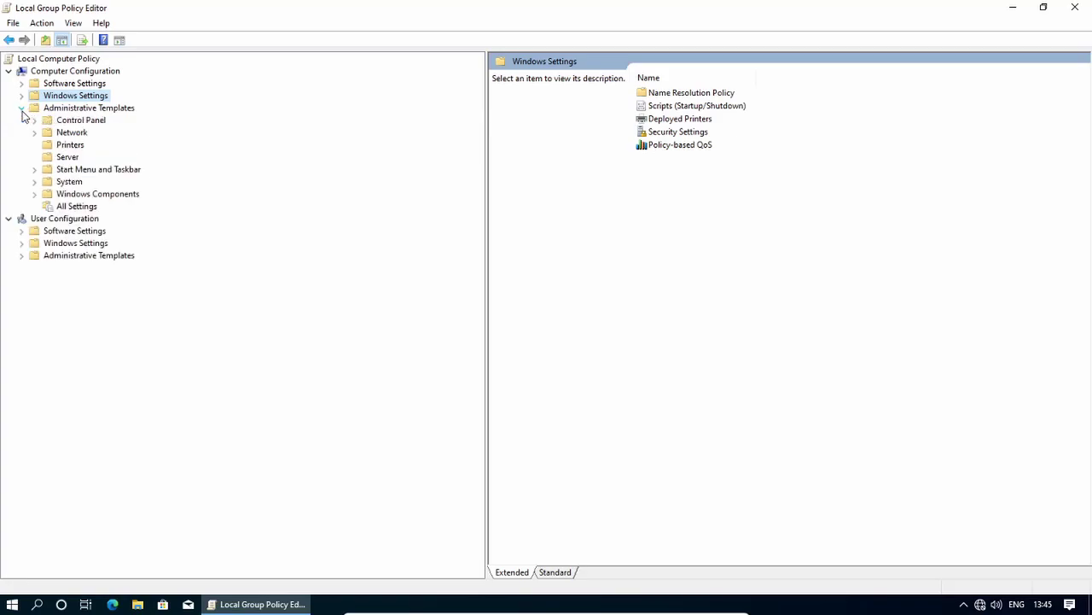
pyautogui.click(65, 195)
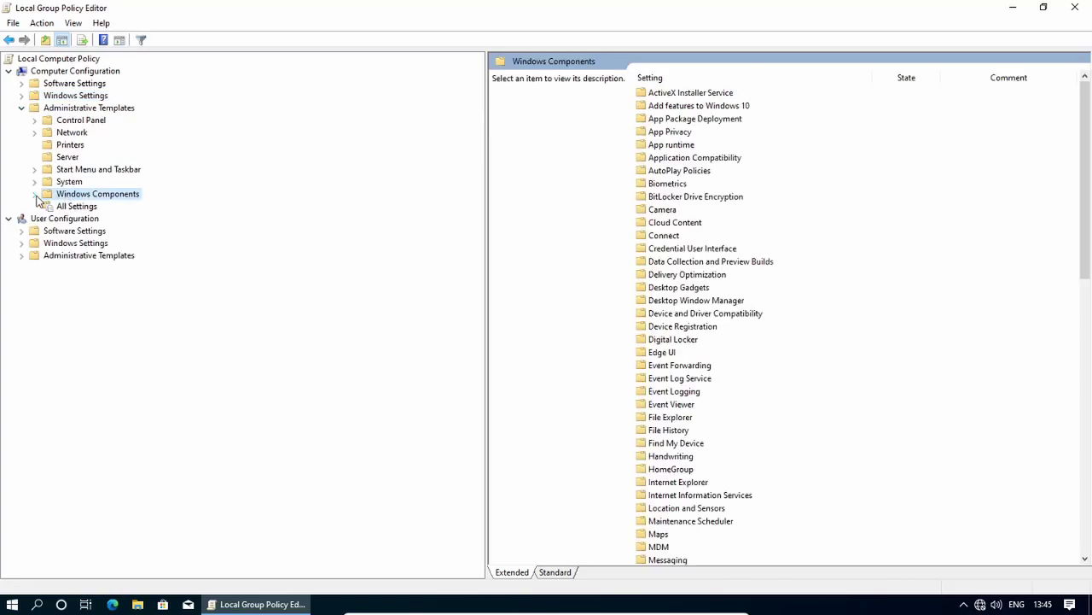
pyautogui.click(34, 195)
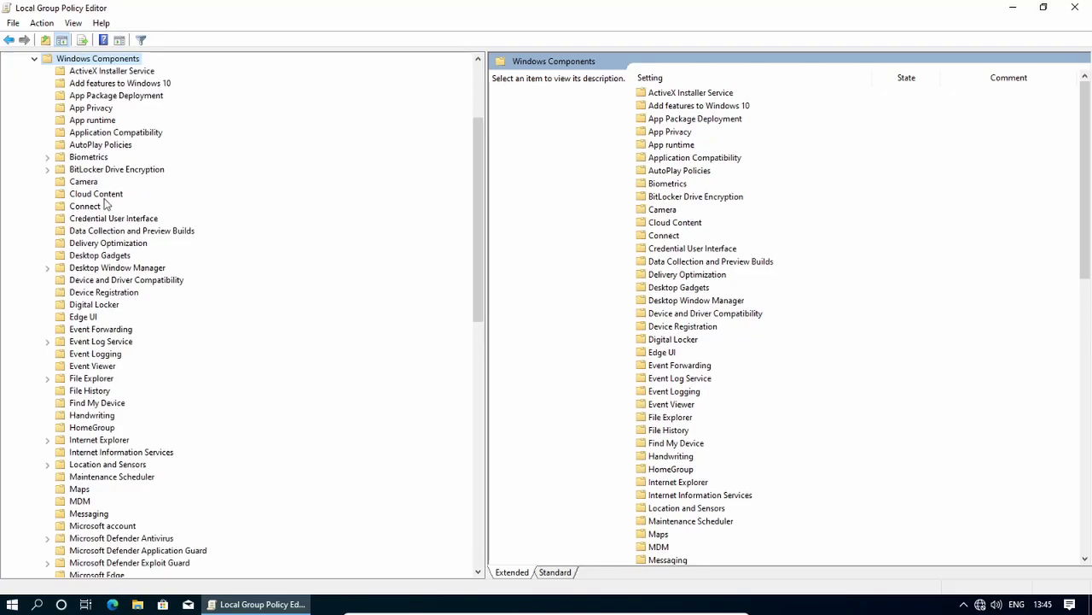
pyautogui.scroll(-8, 163, 263)
pyautogui.scroll(-4, 168, 281)
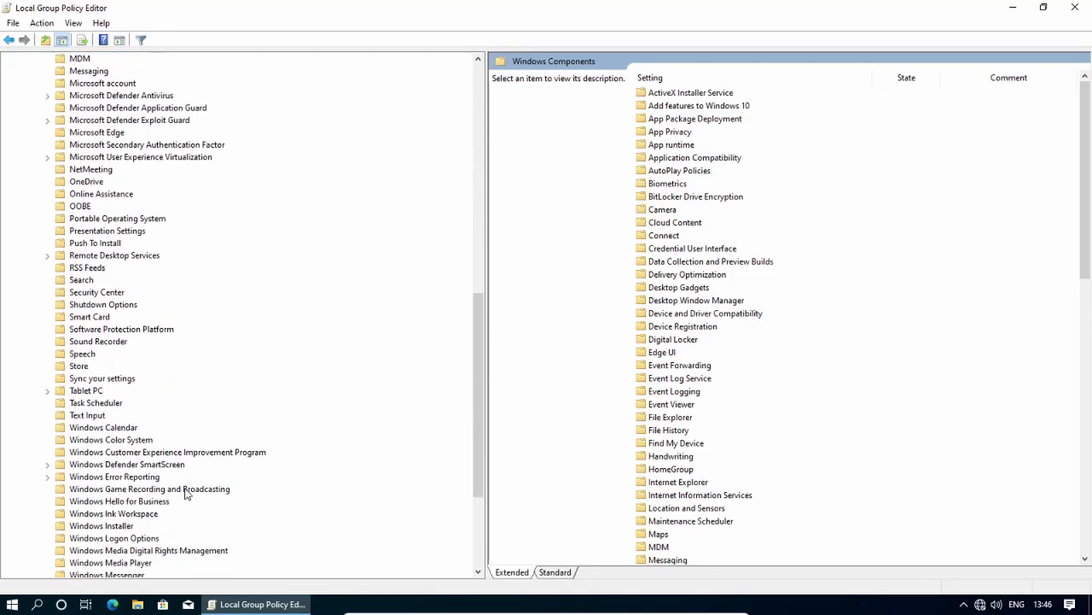
pyautogui.scroll(-4, 183, 495)
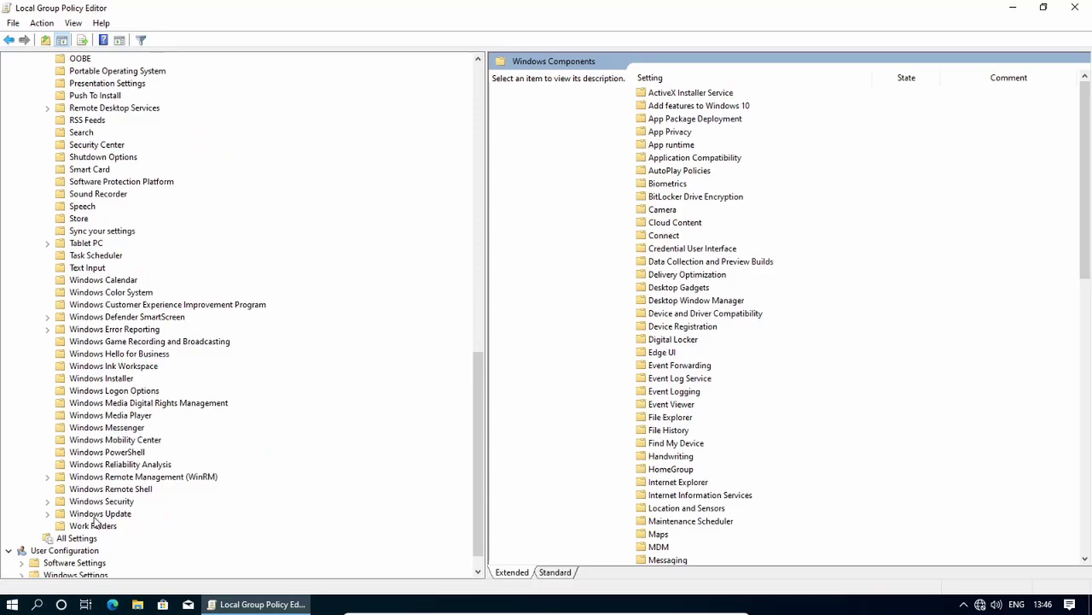
pyautogui.click(96, 515)
# Step: Set the Configure Automatic Updates policy to Disabled, apply it, and close the Local Group Policy Editor
pyautogui.moveTo(486, 307); pyautogui.dragTo(366, 307)
pyautogui.click(550, 249)
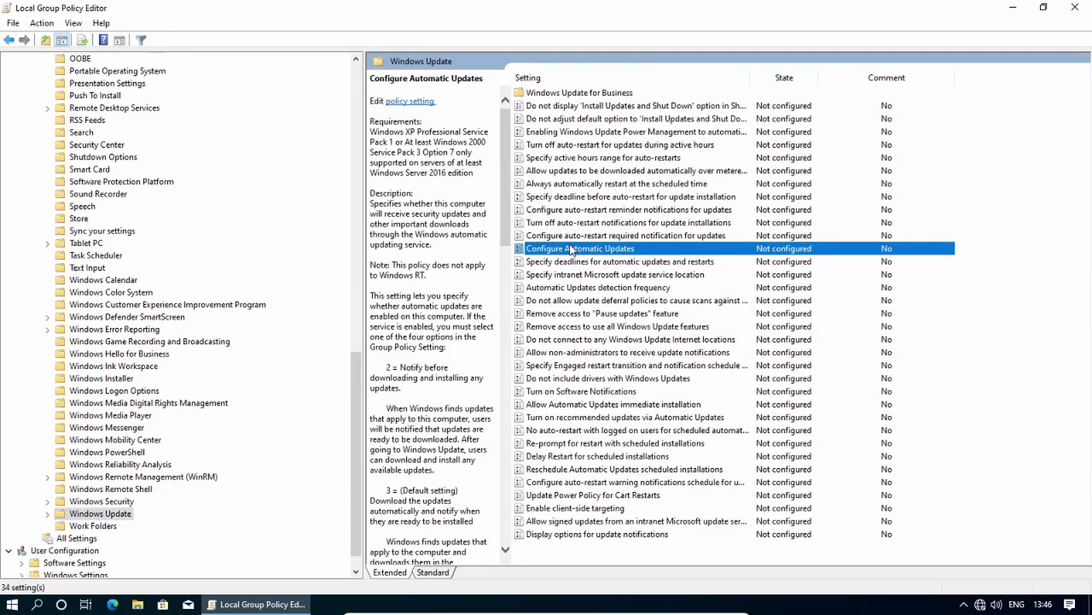
pyautogui.doubleClick(563, 249)
pyautogui.moveTo(338, 118); pyautogui.dragTo(466, 81)
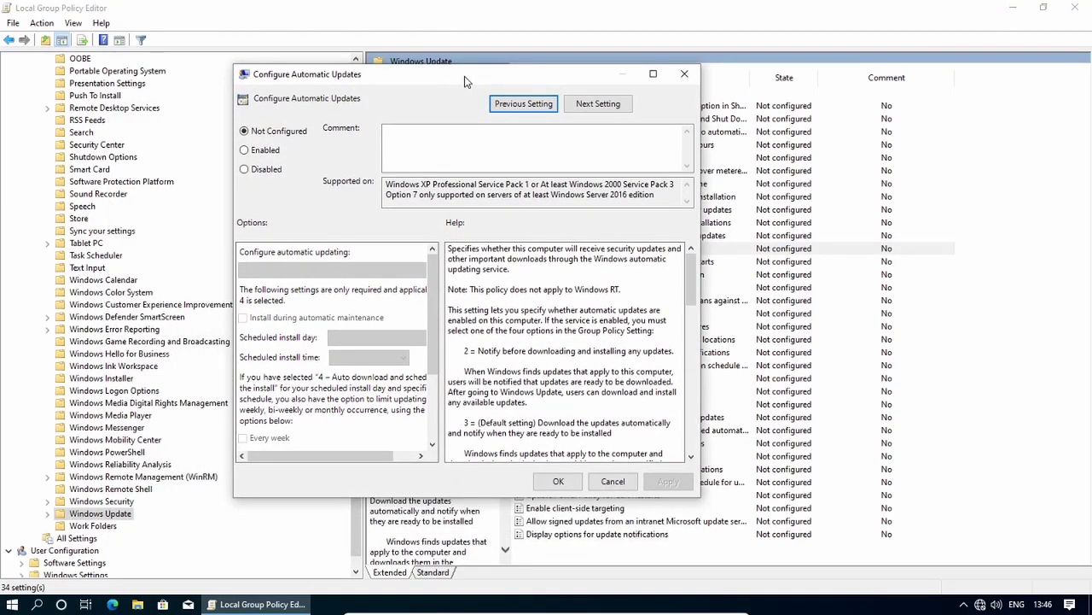
pyautogui.click(245, 169)
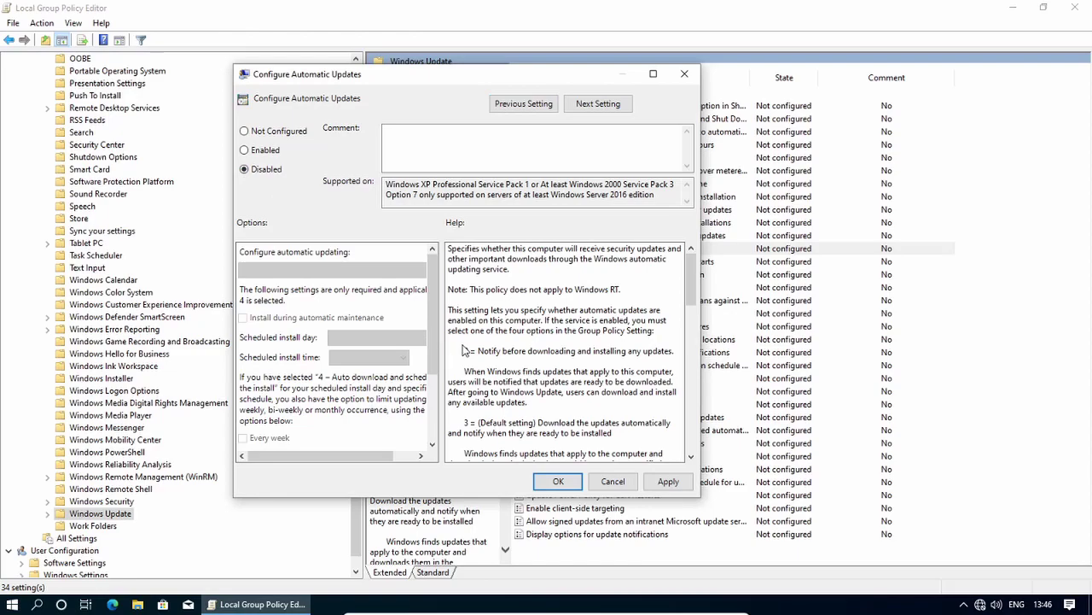
pyautogui.click(668, 482)
pyautogui.click(559, 483)
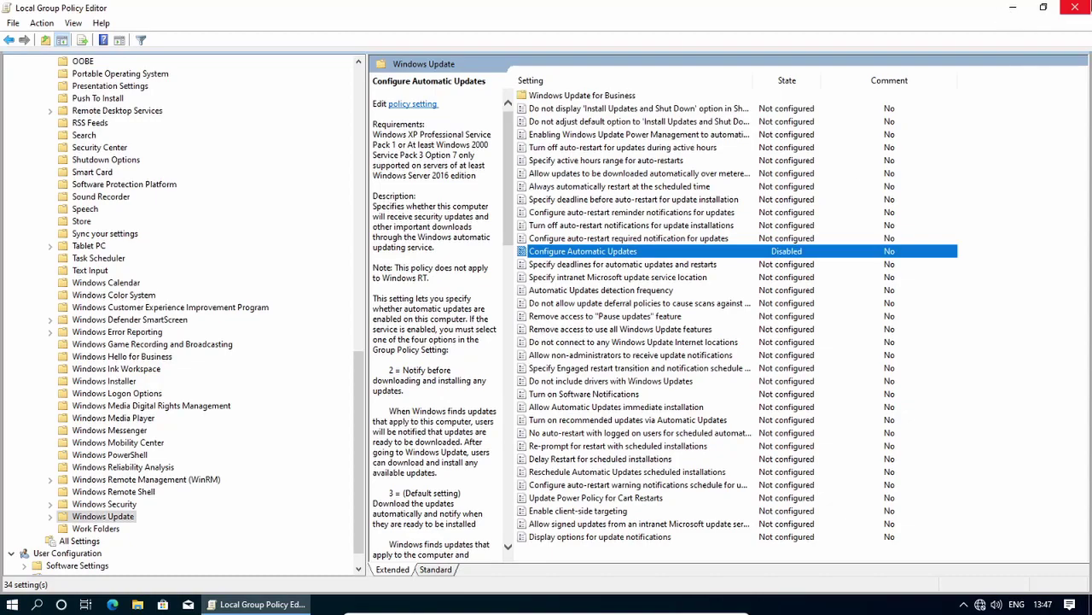
pyautogui.click(1075, 8)
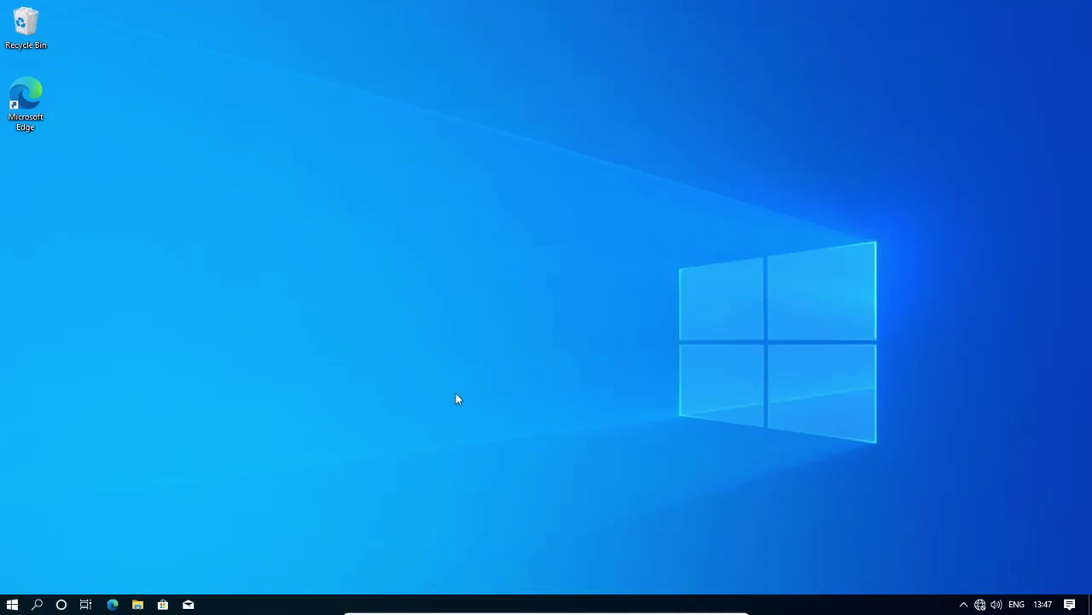
# Step: Open the unidentified Ethernet network's properties under Network & Internet in Windows Settings and turn on Set as metered connection
pyautogui.click(12, 604)
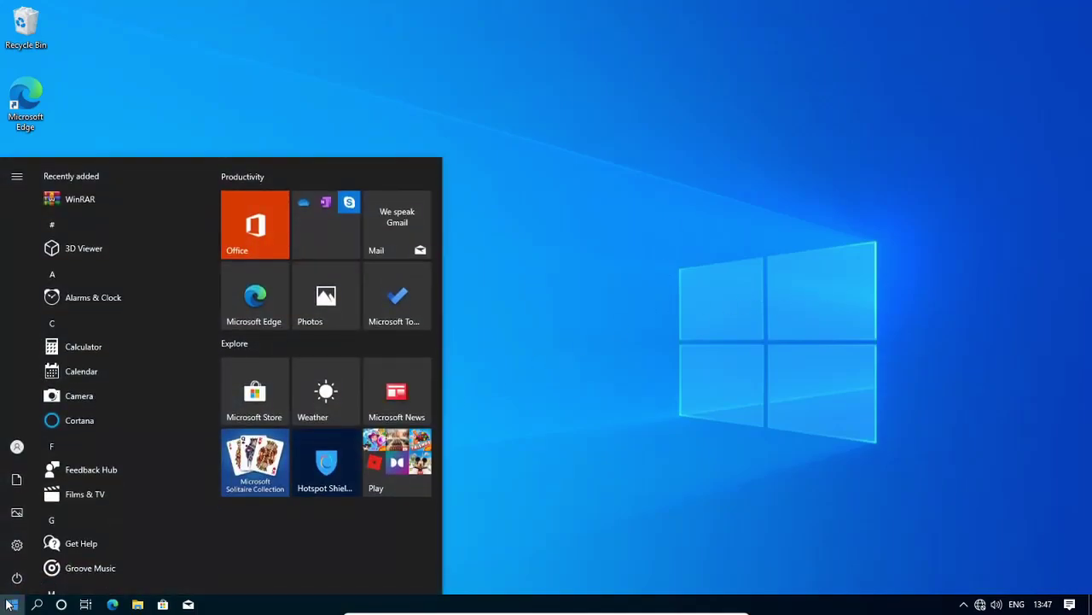
pyautogui.click(13, 544)
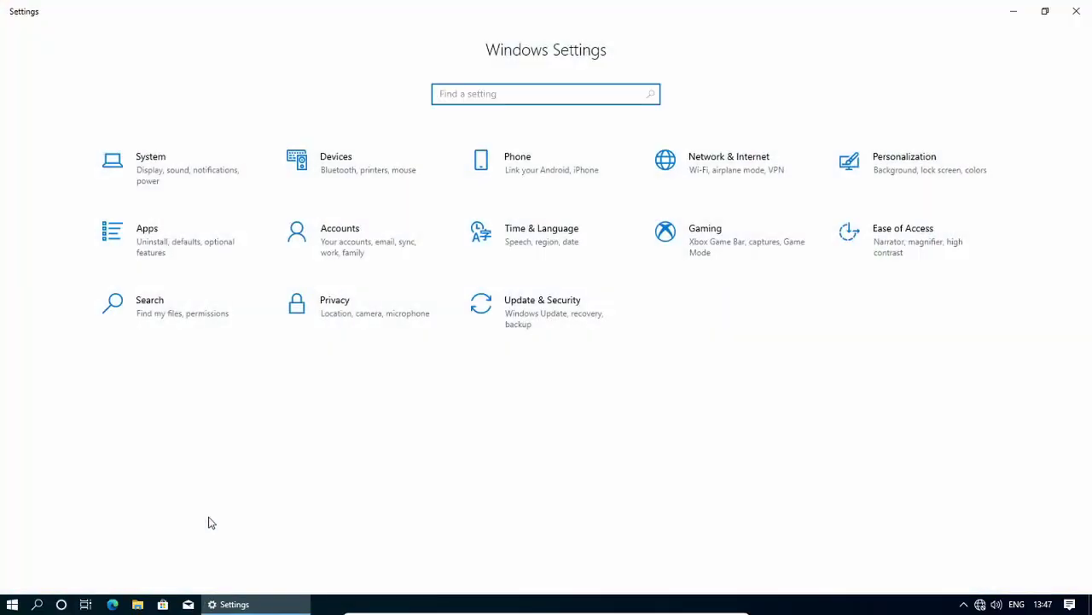
pyautogui.click(731, 175)
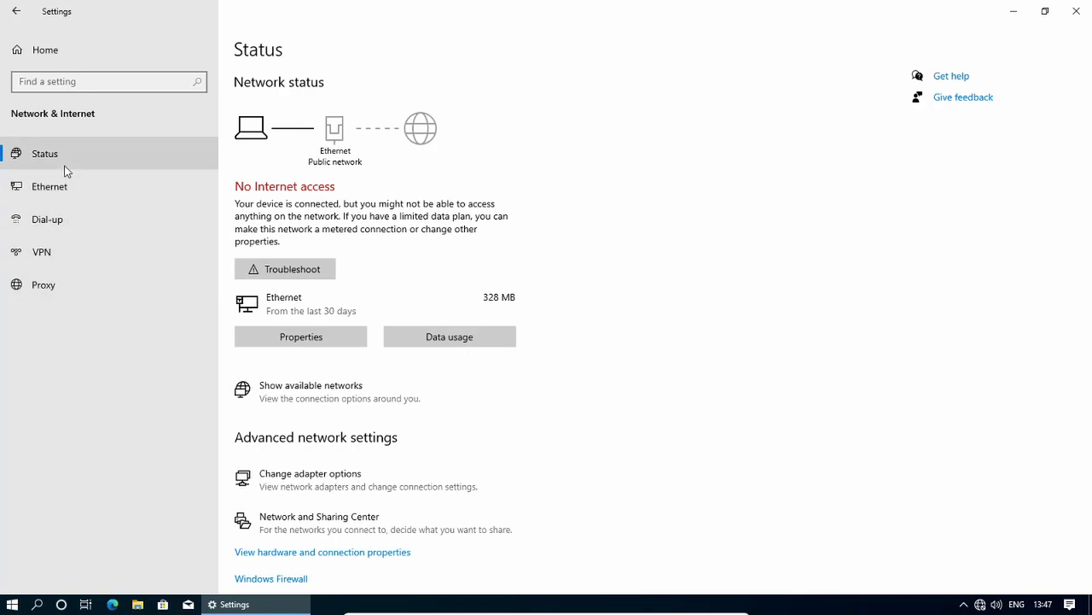
pyautogui.click(70, 189)
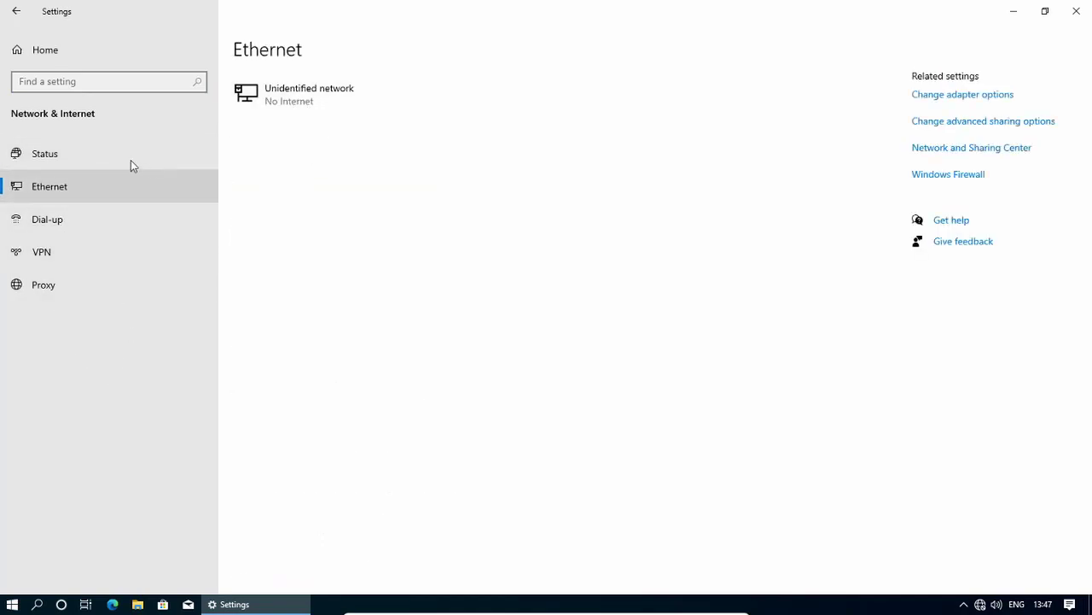
pyautogui.click(302, 107)
pyautogui.hotkey('alt', 'Left')
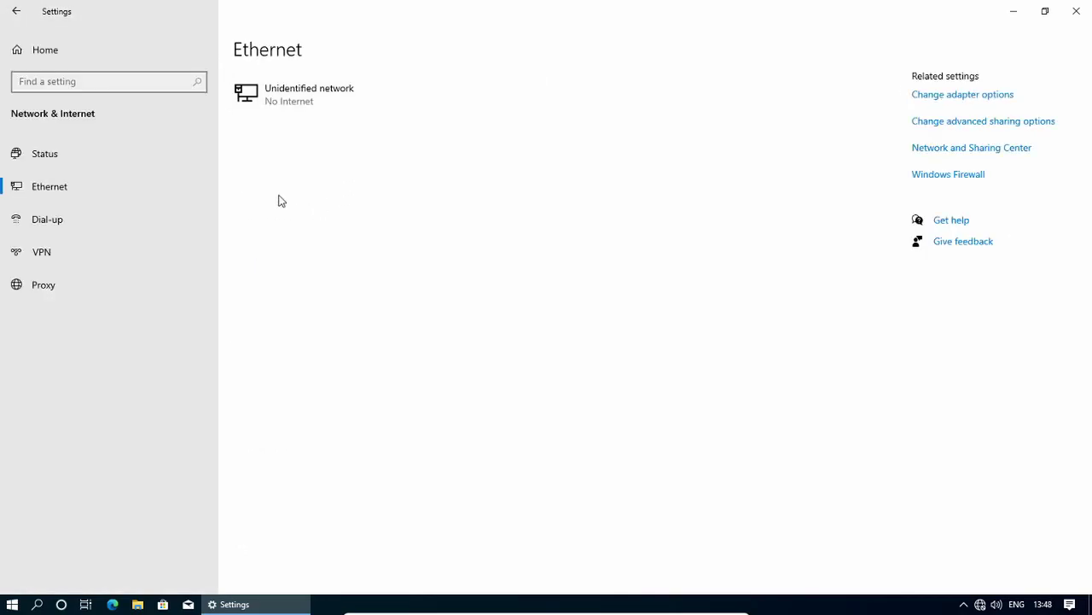
pyautogui.click(295, 102)
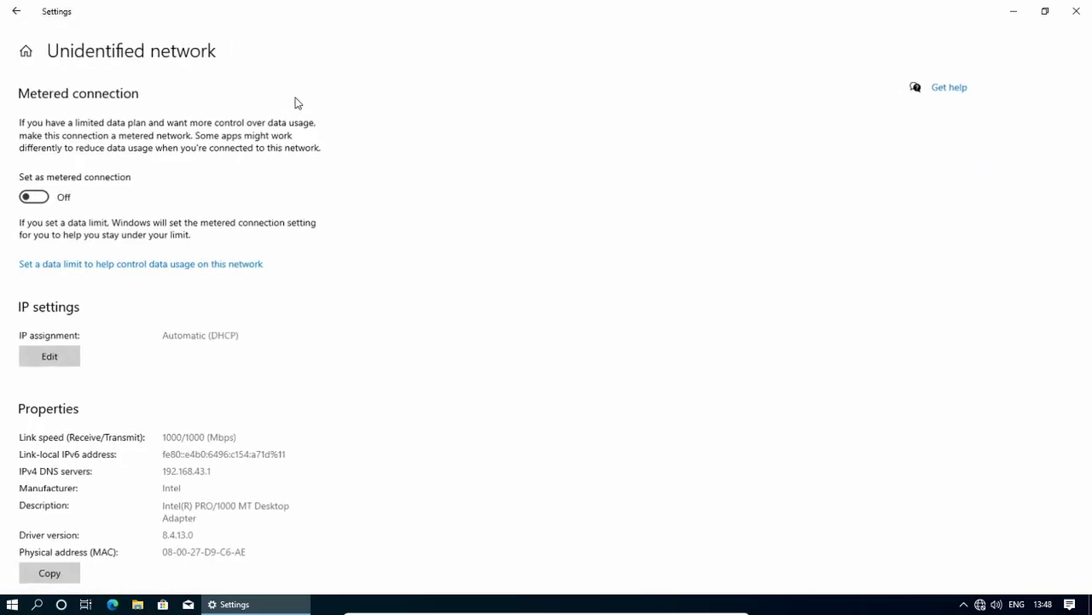
pyautogui.click(35, 197)
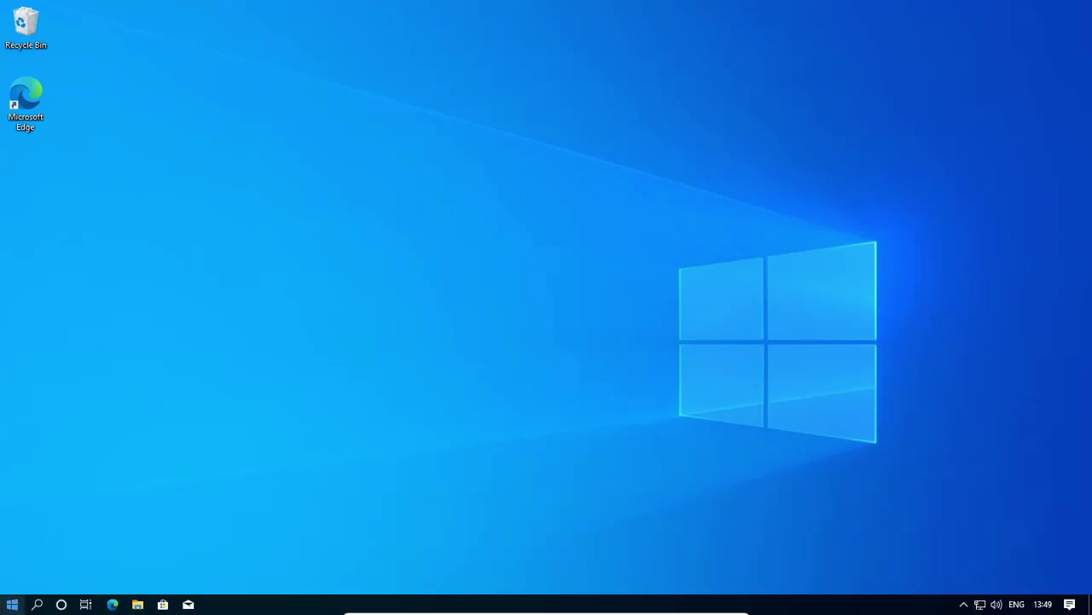
# Step: Restart the computer
pyautogui.click(12, 603)
pyautogui.moveTo(7, 581)
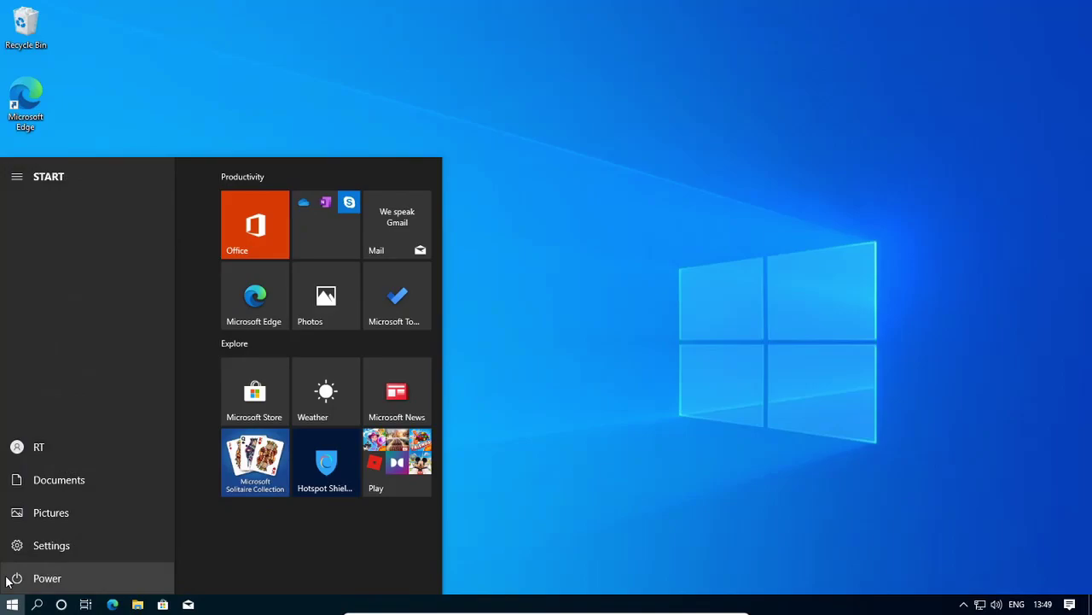
pyautogui.click(7, 581)
pyautogui.click(61, 546)
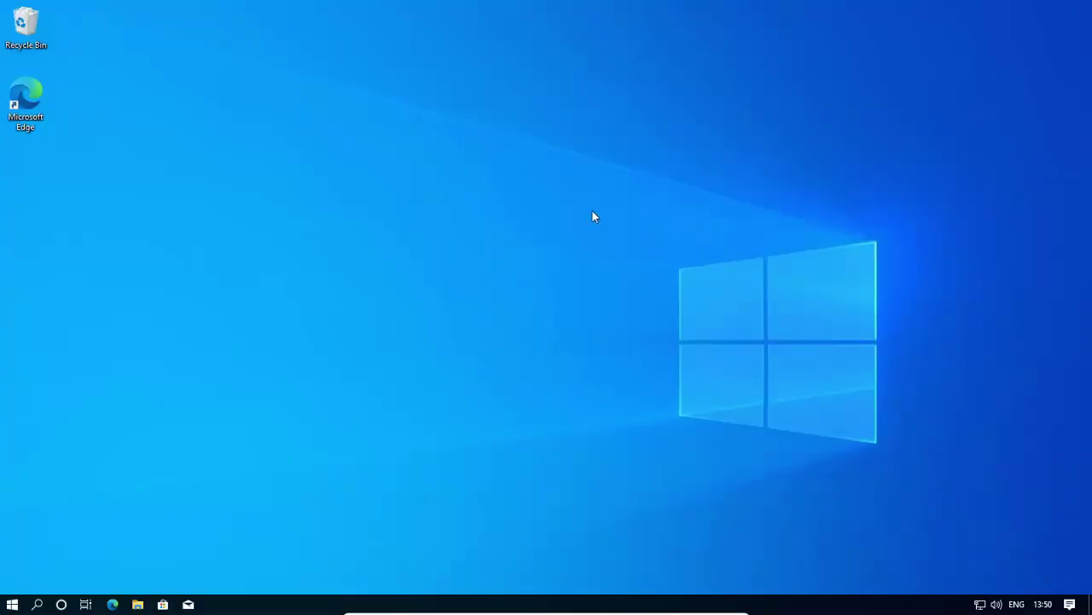
# Step: Open Windows Update under Update & Security in Windows Settings, review the organization-managed notice, and check for updates
pyautogui.click(12, 604)
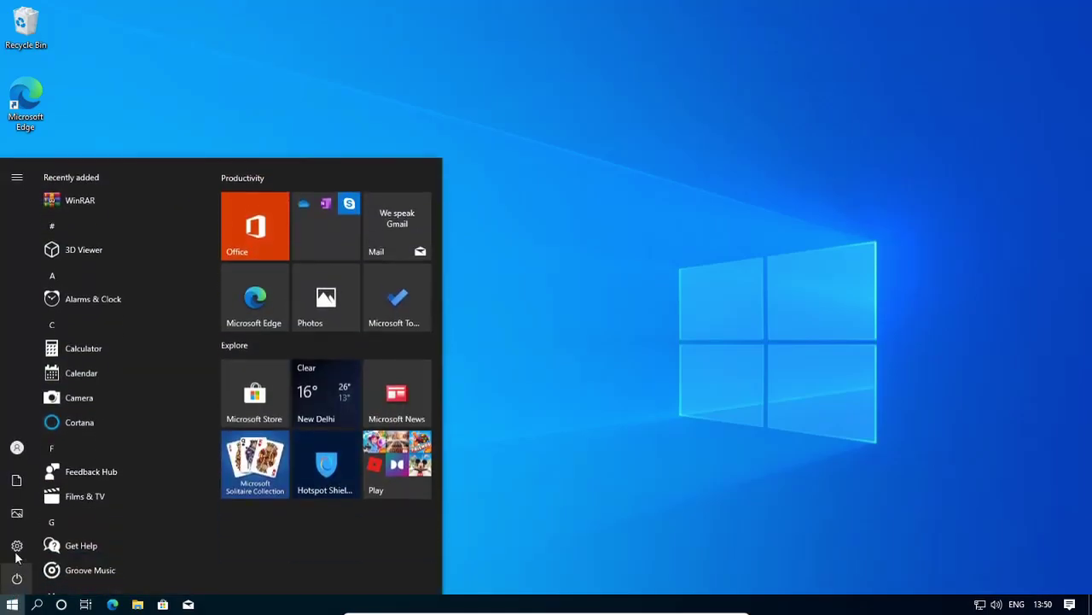
pyautogui.click(17, 544)
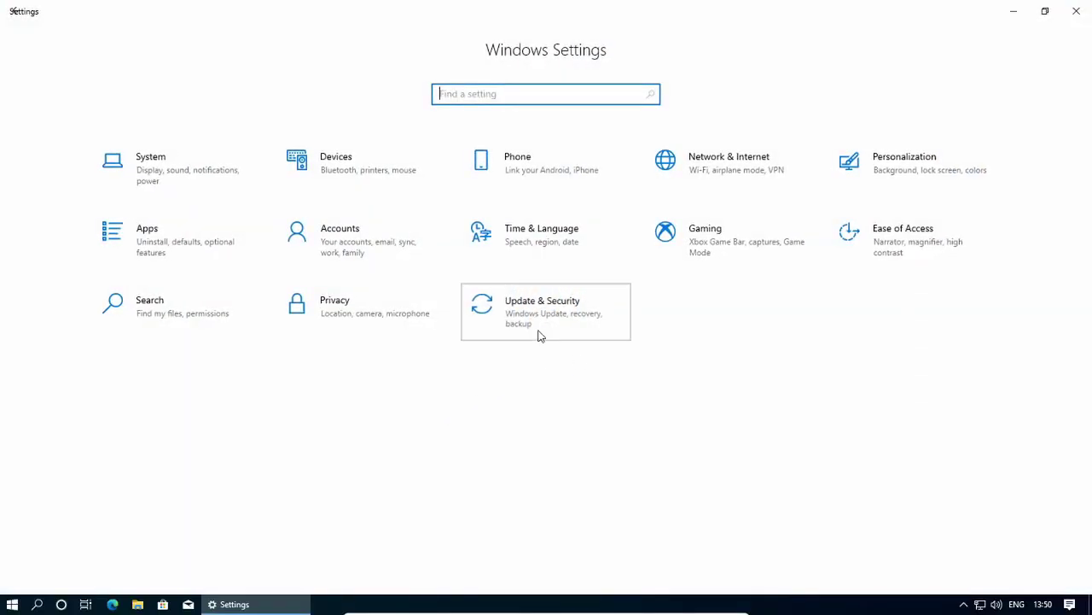
pyautogui.click(546, 317)
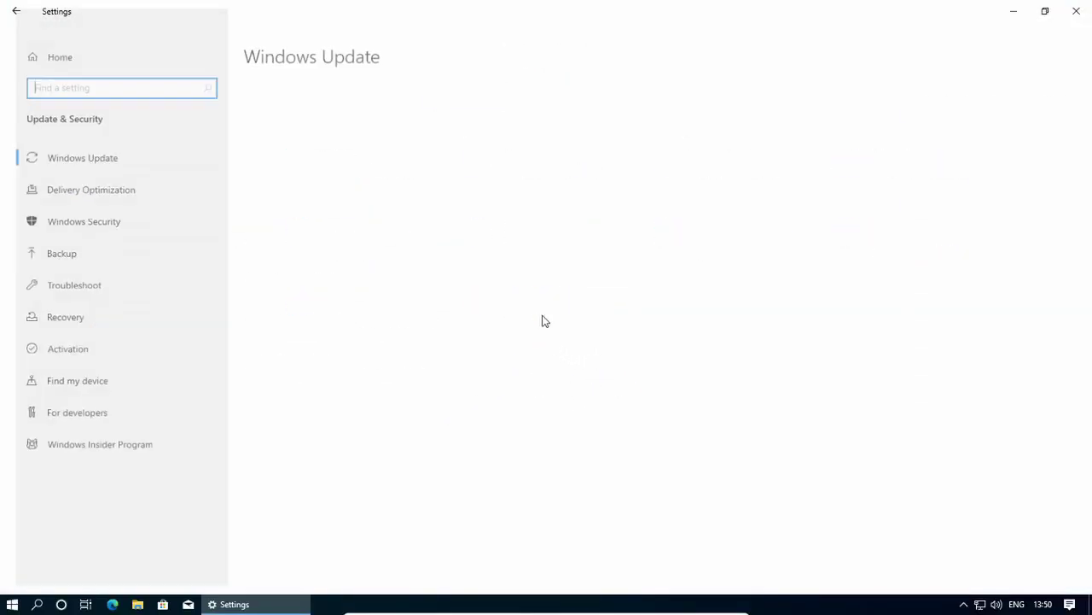
pyautogui.moveTo(239, 76); pyautogui.dragTo(451, 77)
pyautogui.click(299, 218)
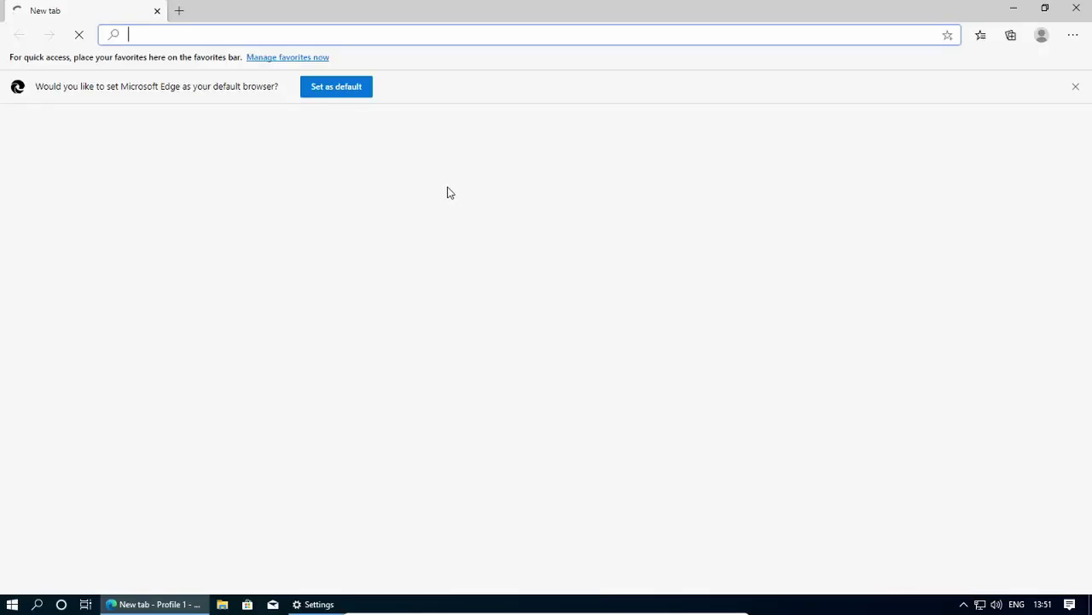
# Step: In a new Microsoft Edge tab, run a Bing search for "google" to test the internet connection
pyautogui.write('google')
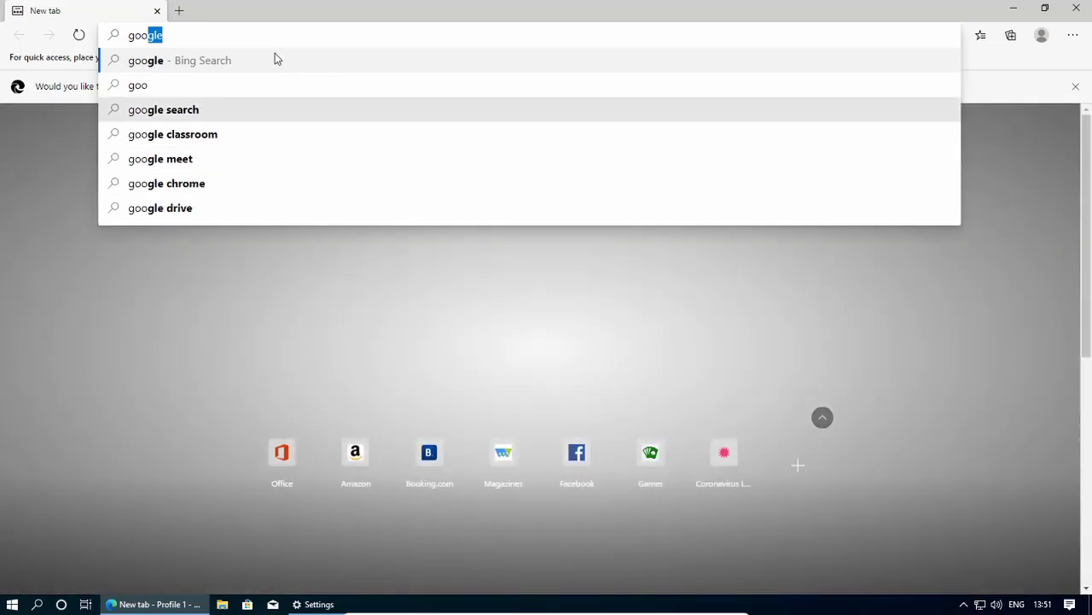
pyautogui.click(276, 58)
pyautogui.click(140, 252)
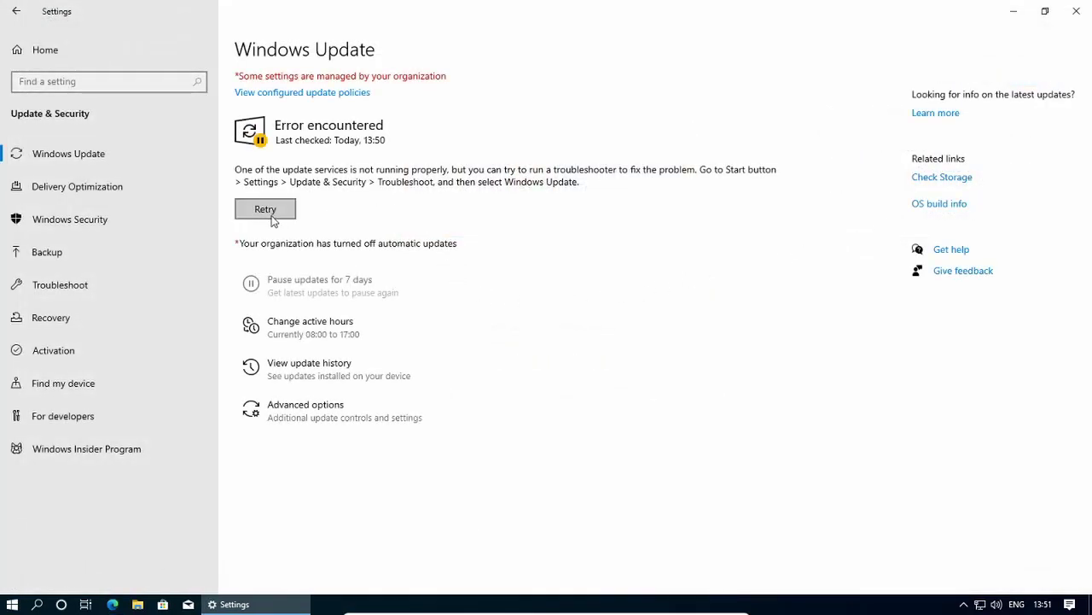
# Step: Return to Windows Update in Settings and retry the update check
pyautogui.click(269, 214)
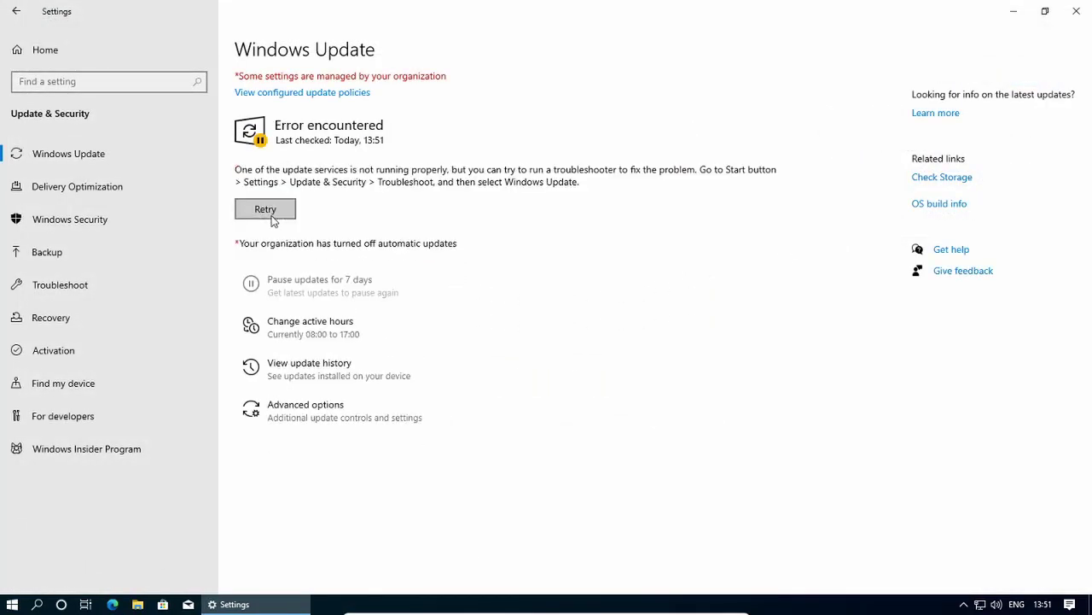